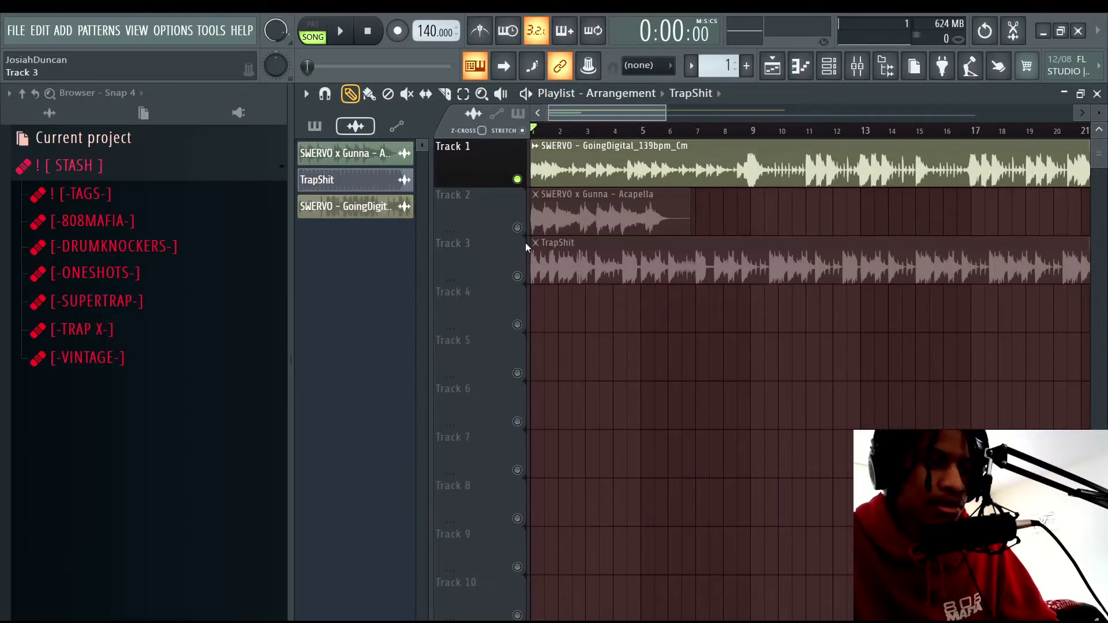
# Solo Track 2's Gunna acapella and play it for a few seconds, stopping back at 0:00
pyautogui.rightClick(518, 228)
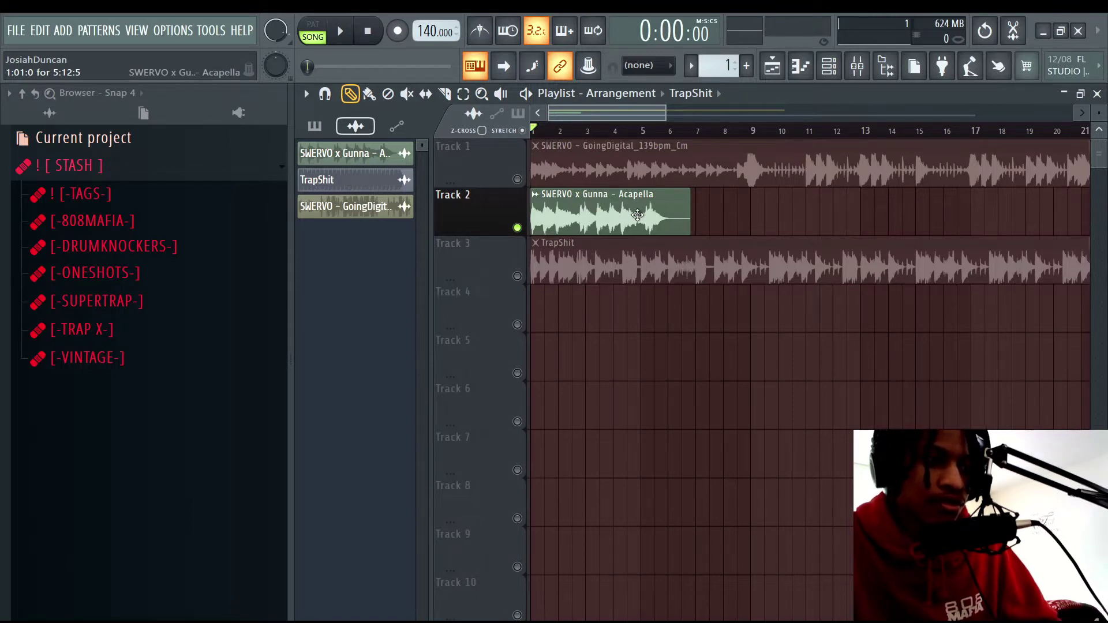
pyautogui.press('space')
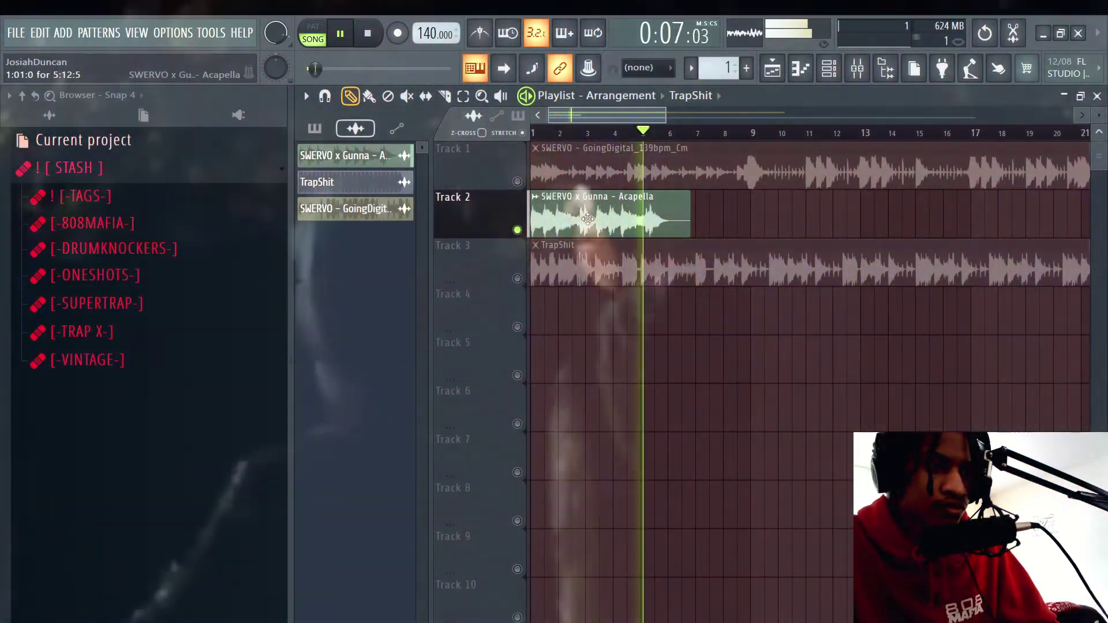
pyautogui.press('space')
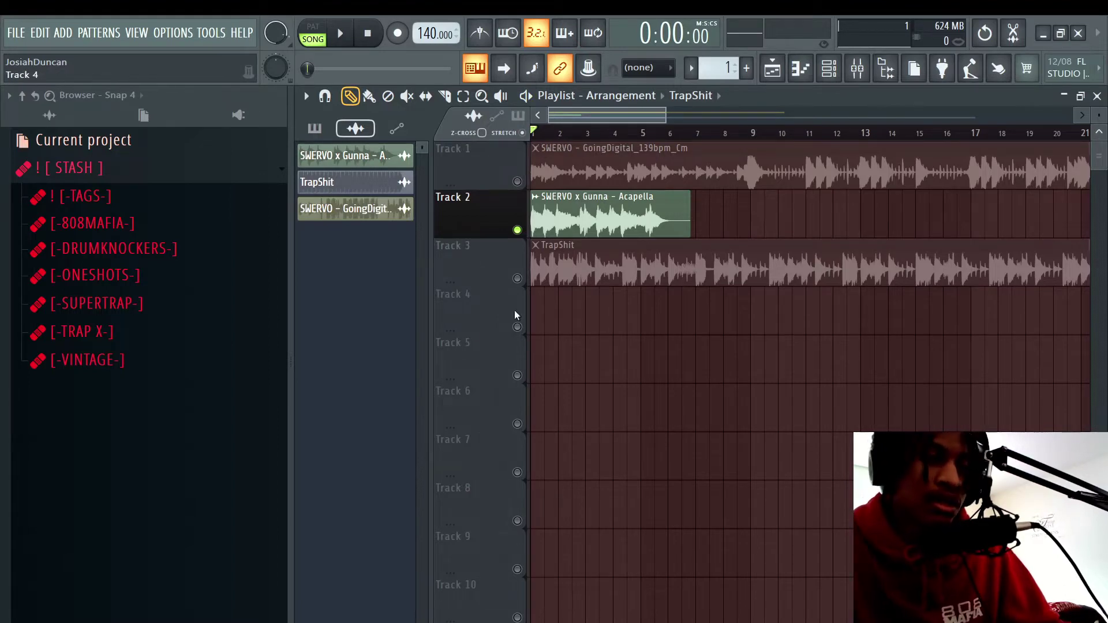
# Solo Track 3's TrapShit beat, audition it briefly, and bring up the mixer's master effect chain
pyautogui.rightClick(517, 278)
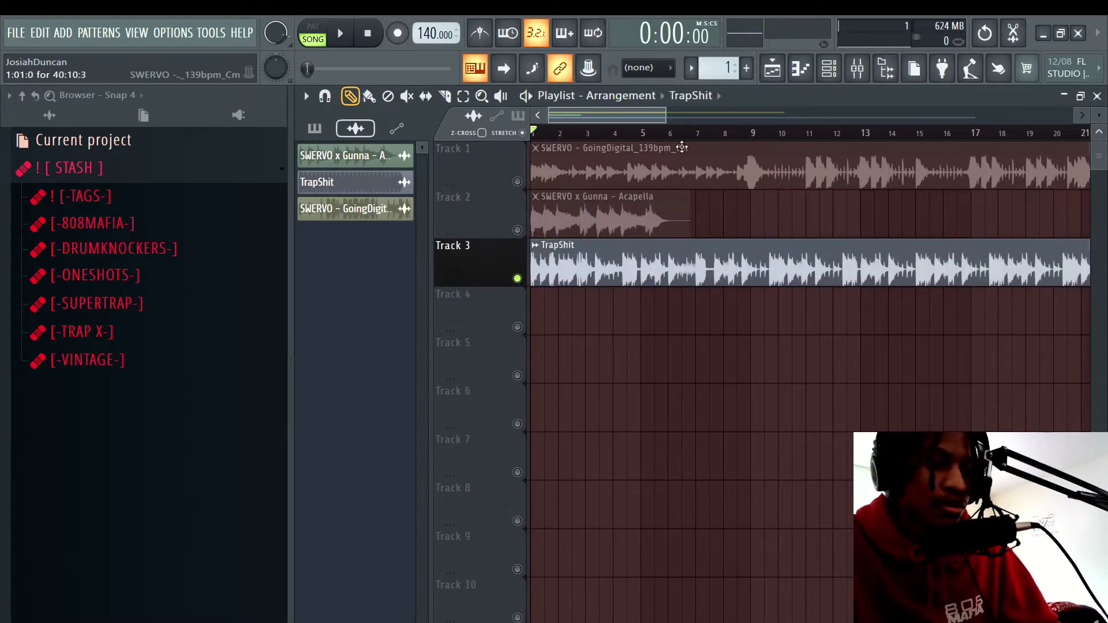
pyautogui.scroll(-2, 683, 204)
pyautogui.press('space')
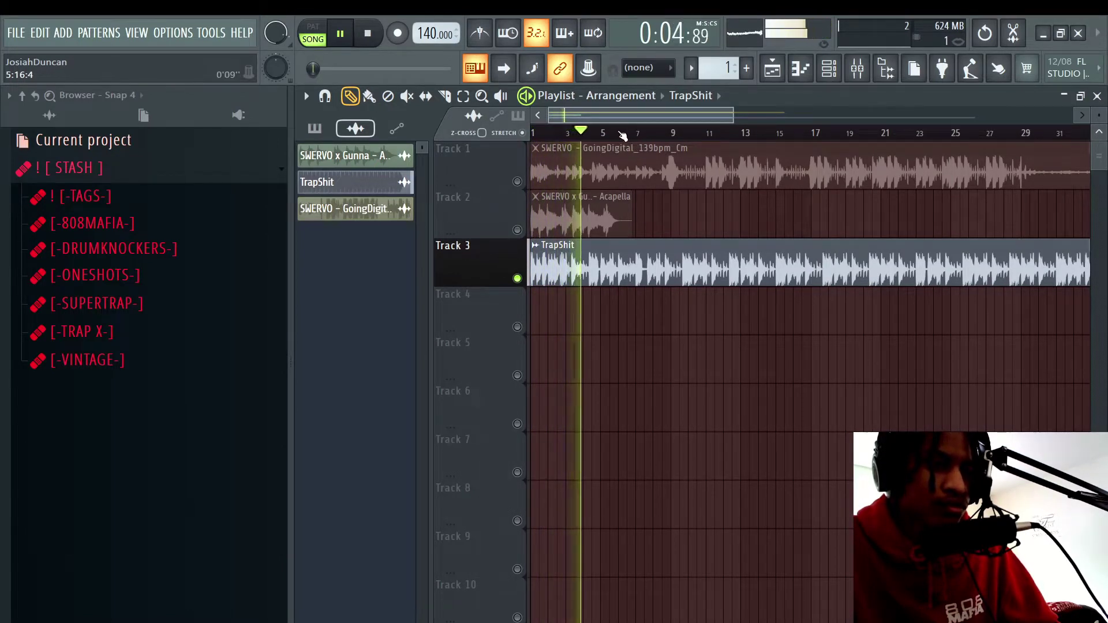
pyautogui.scroll(2, 618, 128)
pyautogui.press('space')
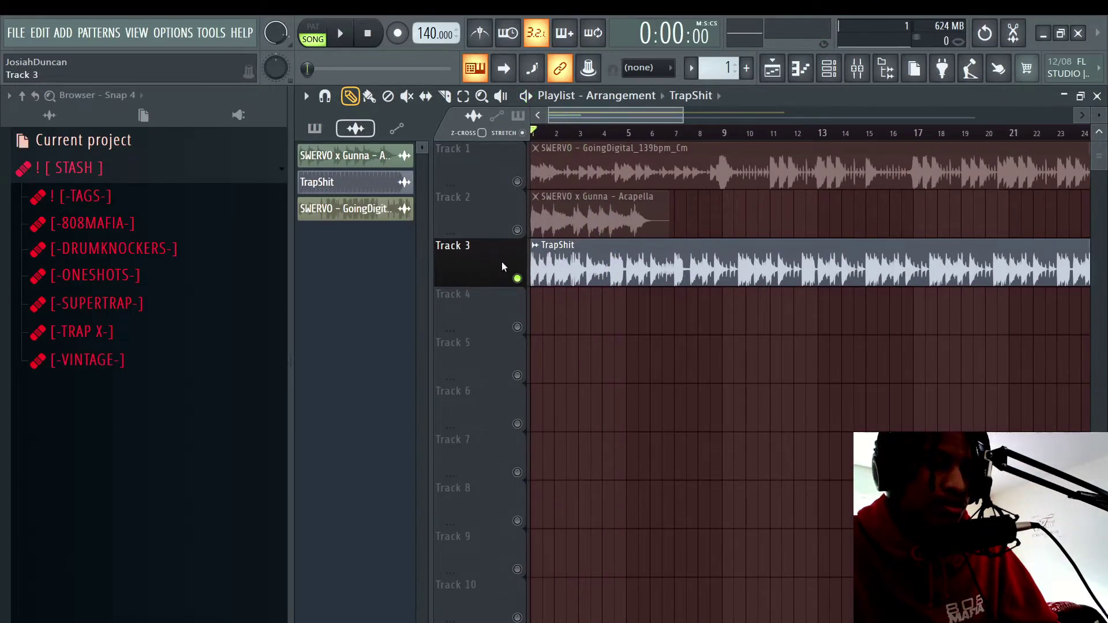
pyautogui.click(850, 79)
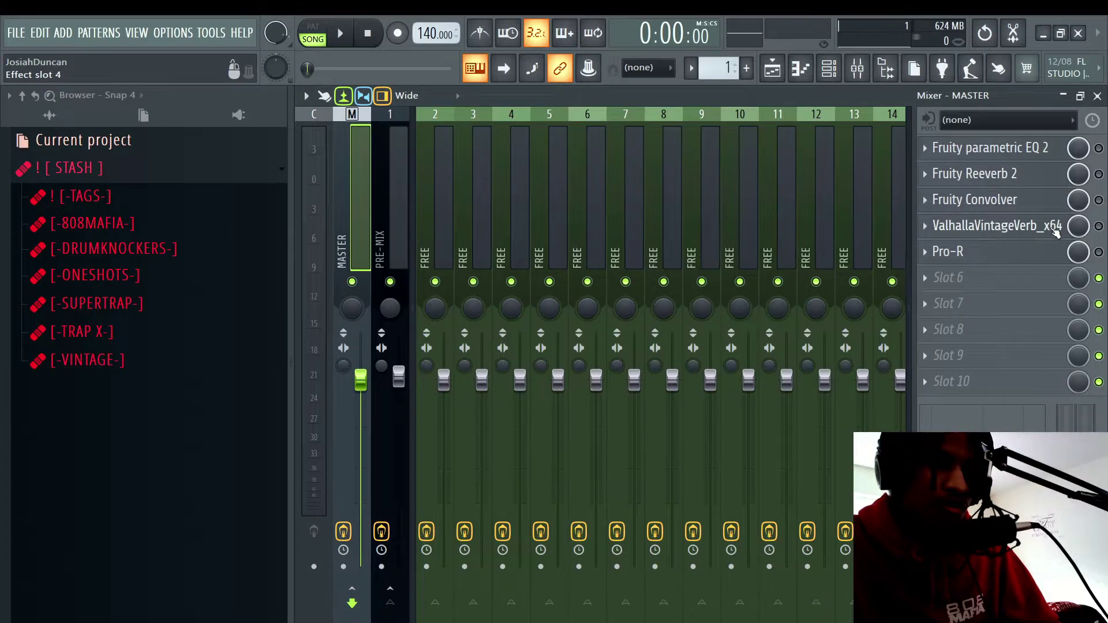
# Enable the master's Fruity parametric EQ 2, with its ~49 Hz high-pass and ~11.6 kHz low-pass
pyautogui.click(957, 255)
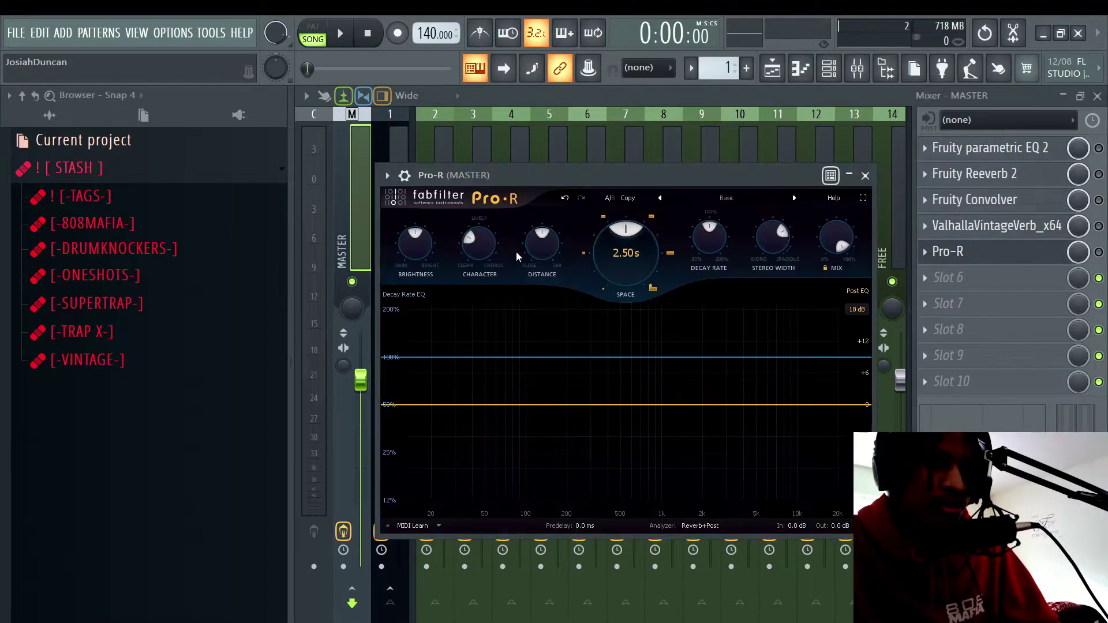
pyautogui.click(864, 174)
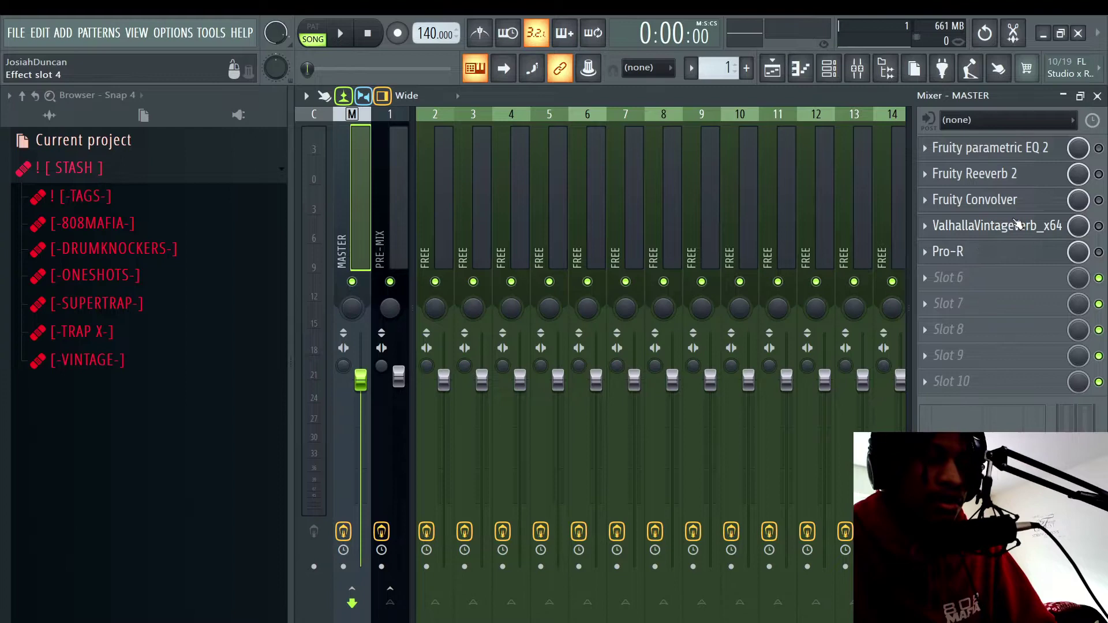
pyautogui.click(1013, 150)
pyautogui.click(1099, 148)
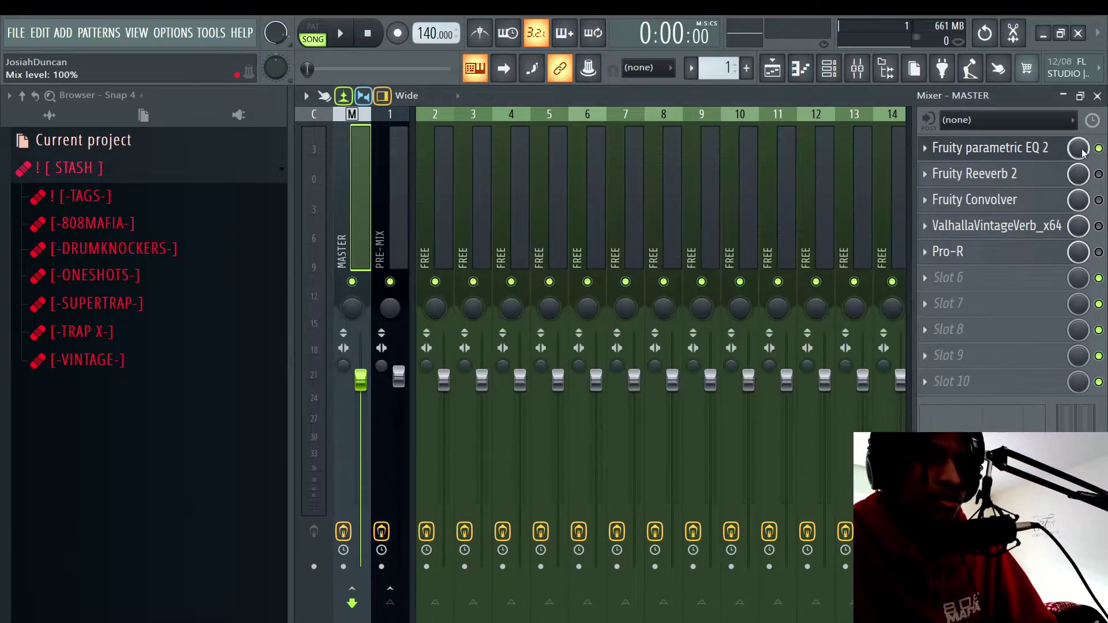
pyautogui.click(1014, 149)
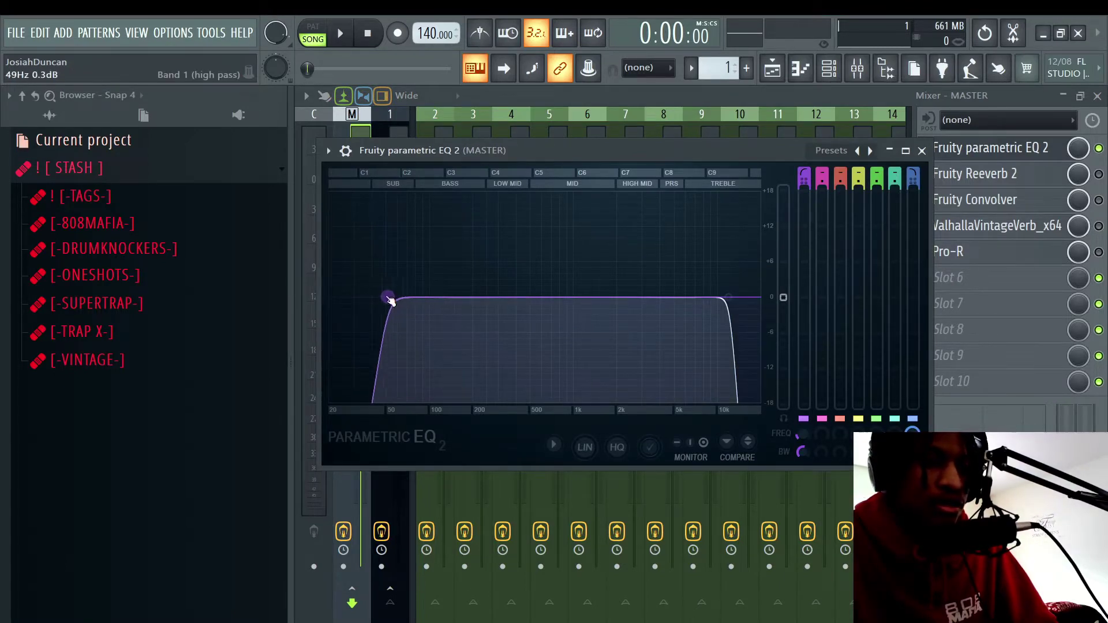
# On the master's Fruity Reeverb 2 (Drum Room), push WET to full and pull DRY well down while listening
pyautogui.click(924, 150)
pyautogui.click(961, 176)
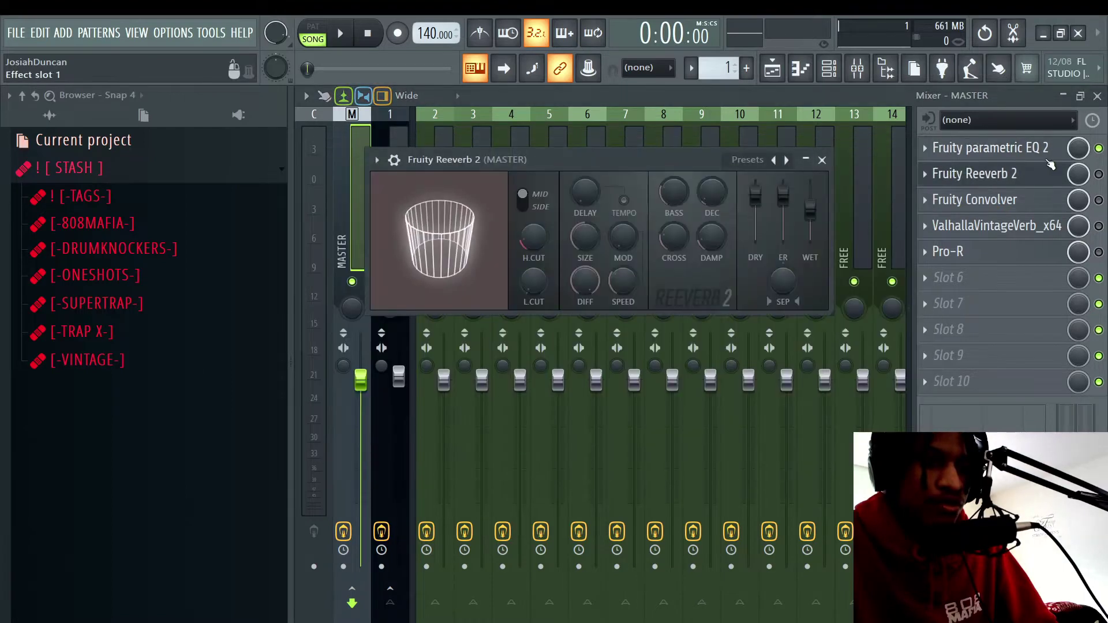
pyautogui.moveTo(685, 201)
pyautogui.mouseDown()
pyautogui.moveTo(701, 192)
pyautogui.moveTo(701, 204)
pyautogui.mouseUp()
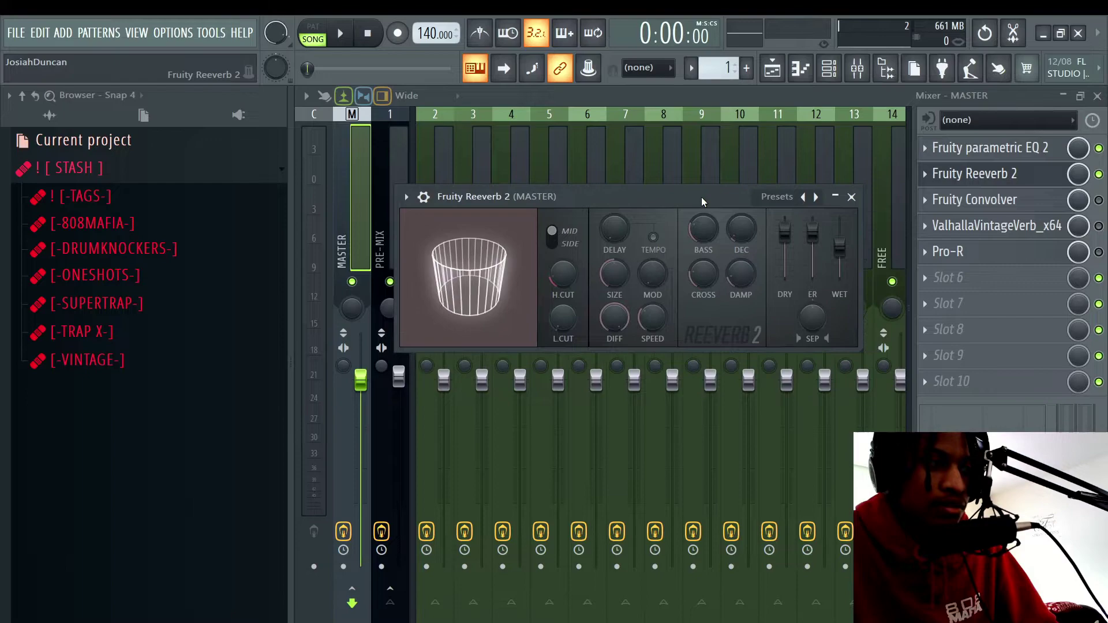
pyautogui.press('space')
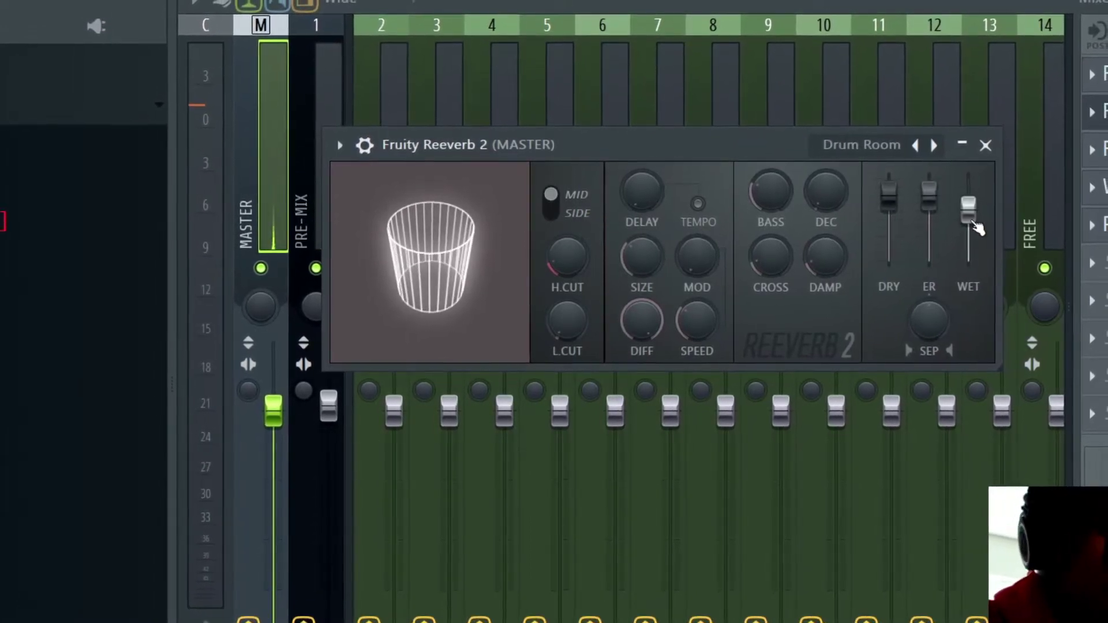
pyautogui.moveTo(970, 210); pyautogui.dragTo(965, 195)
pyautogui.moveTo(883, 199); pyautogui.dragTo(878, 216)
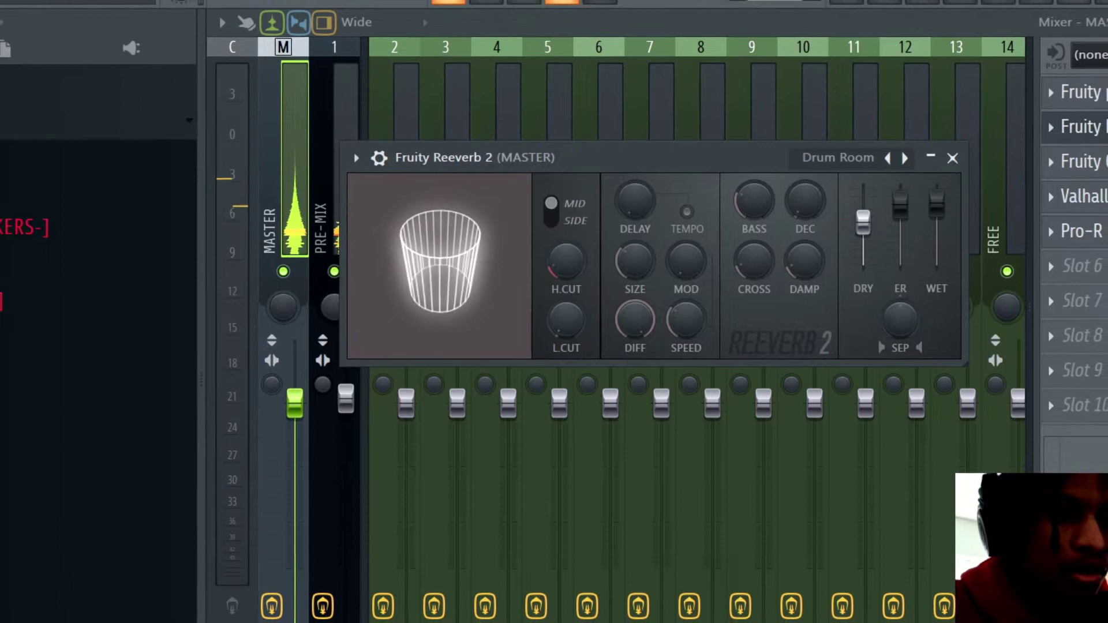
pyautogui.moveTo(863, 222); pyautogui.dragTo(859, 243)
pyautogui.press('space')
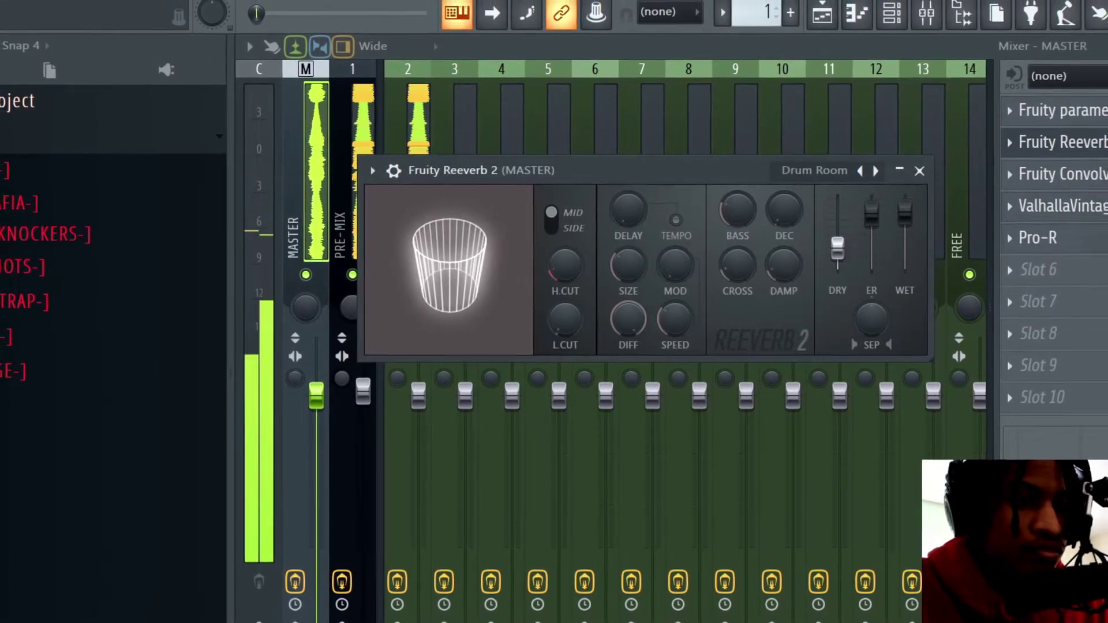
pyautogui.moveTo(837, 248); pyautogui.dragTo(835, 265)
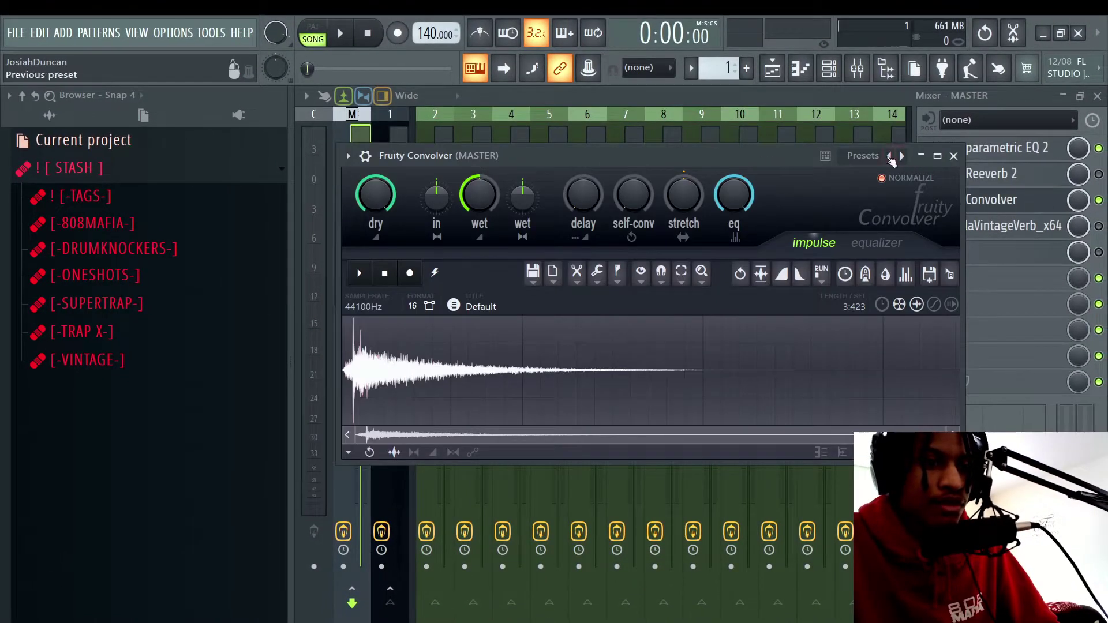
# Audition the beat through the Fruity Convolver's Tce - Basement impulse
pyautogui.press('space')
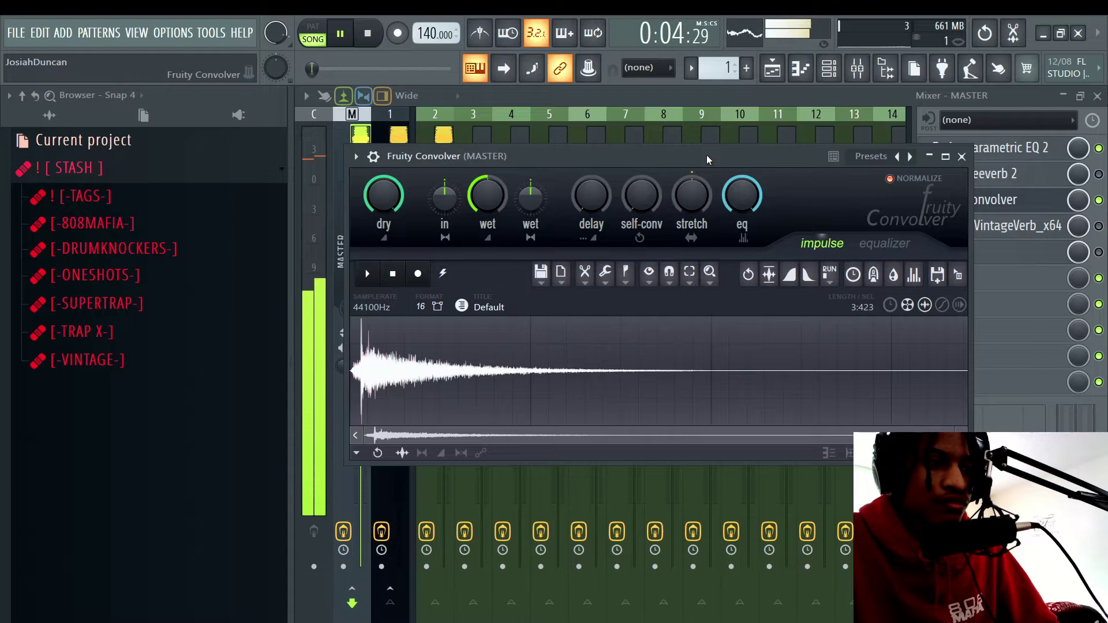
pyautogui.press('space')
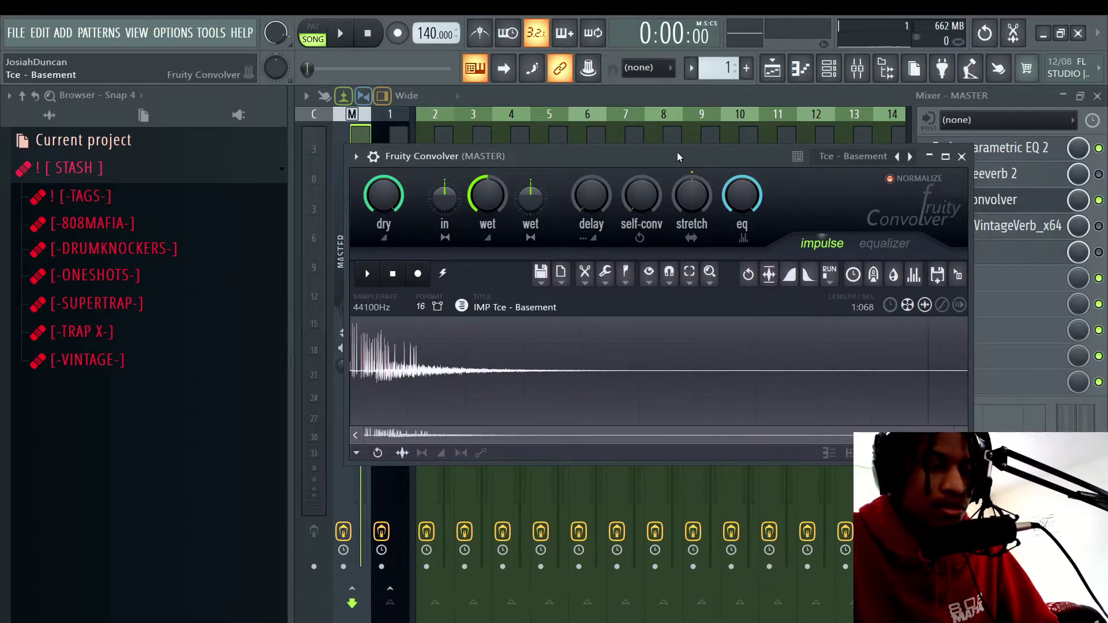
pyautogui.press('space')
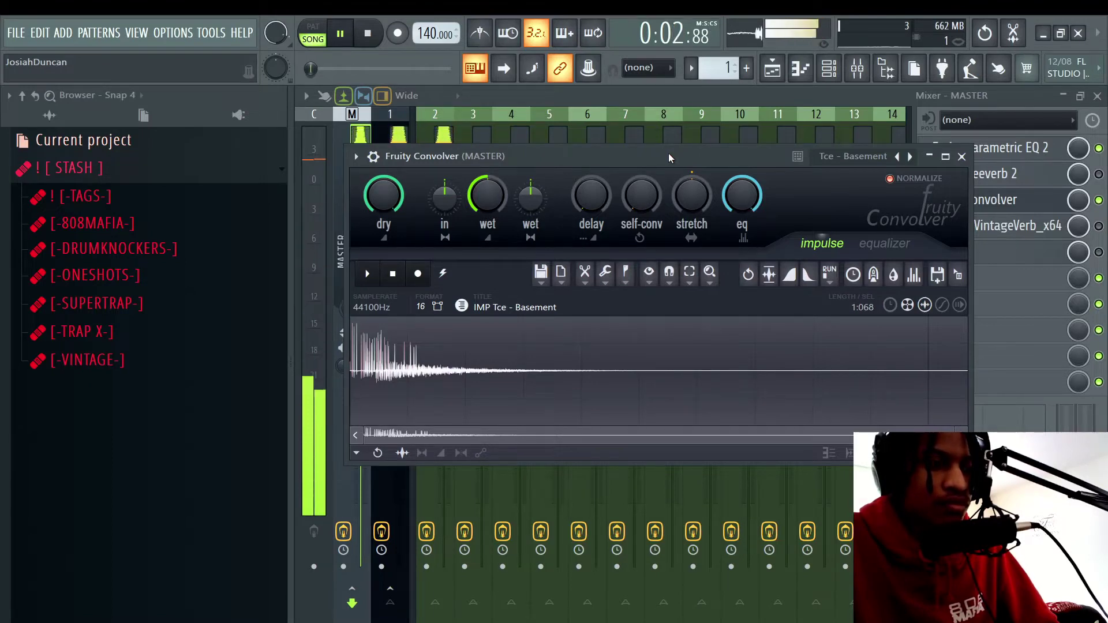
pyautogui.moveTo(668, 153); pyautogui.dragTo(684, 151)
pyautogui.click(370, 33)
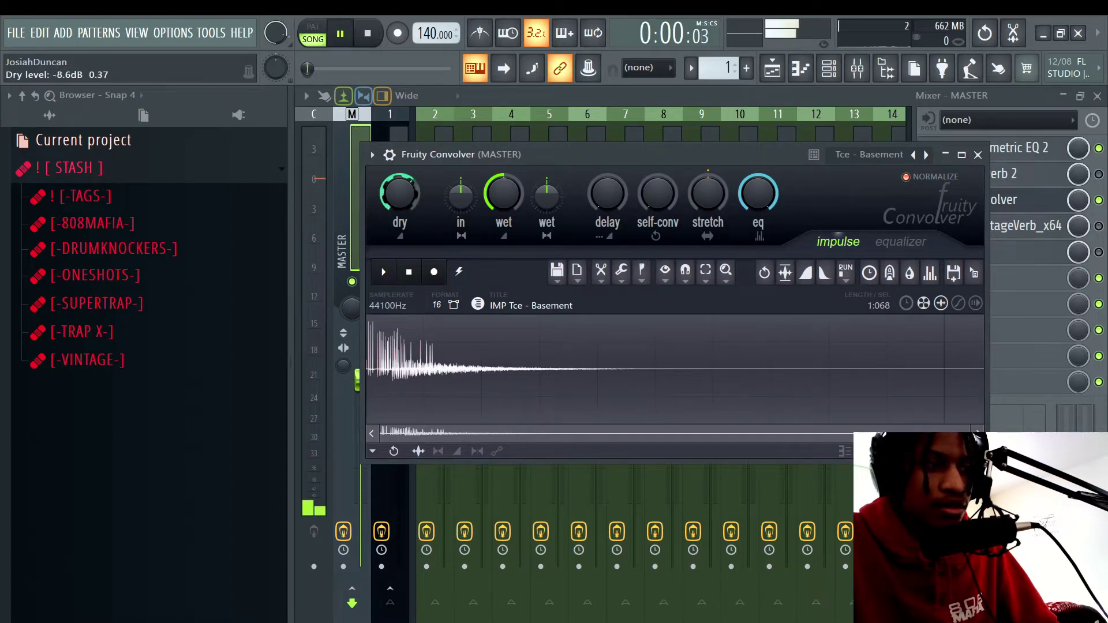
# Turn the convolver's dry level fully down while listening, then stop and close its window
pyautogui.moveTo(399, 194); pyautogui.dragTo(400, 201)
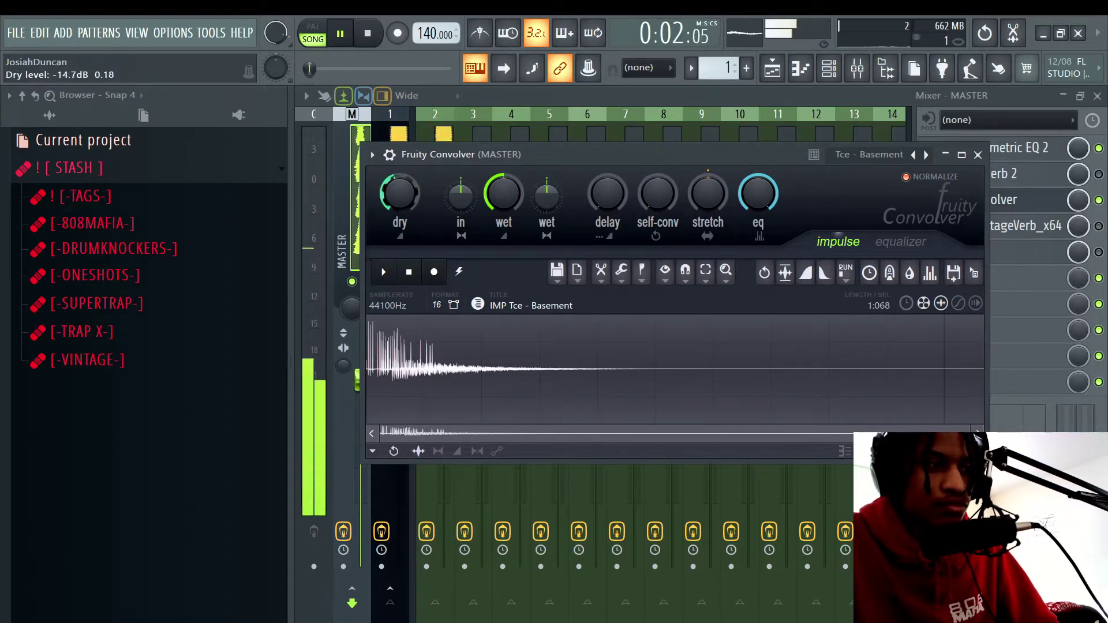
pyautogui.press('space')
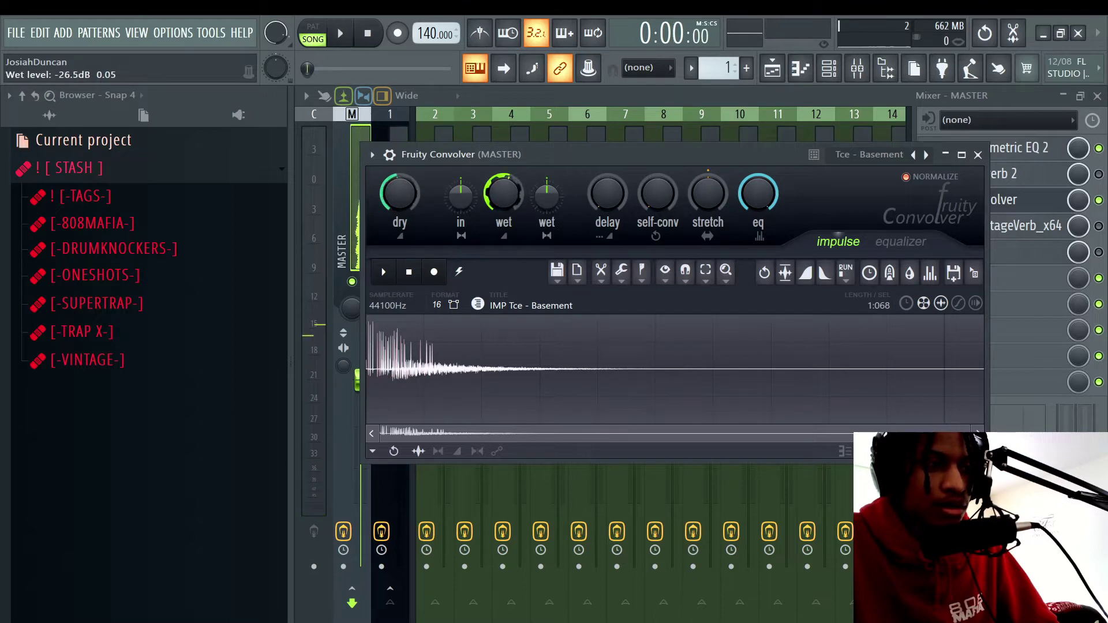
pyautogui.press('space')
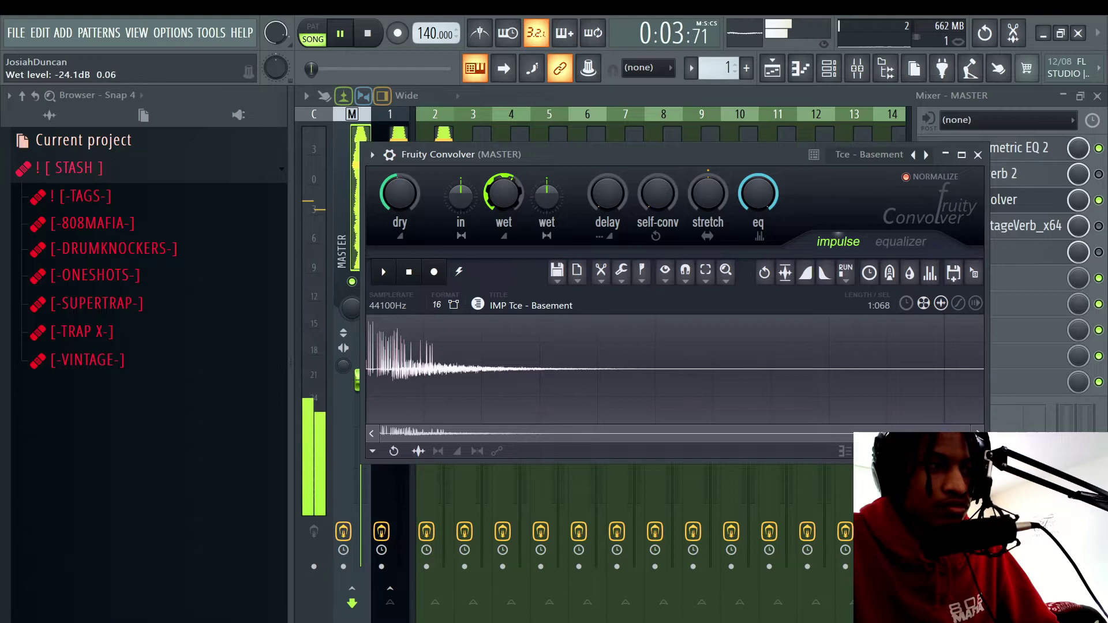
pyautogui.moveTo(389, 200); pyautogui.dragTo(389, 205)
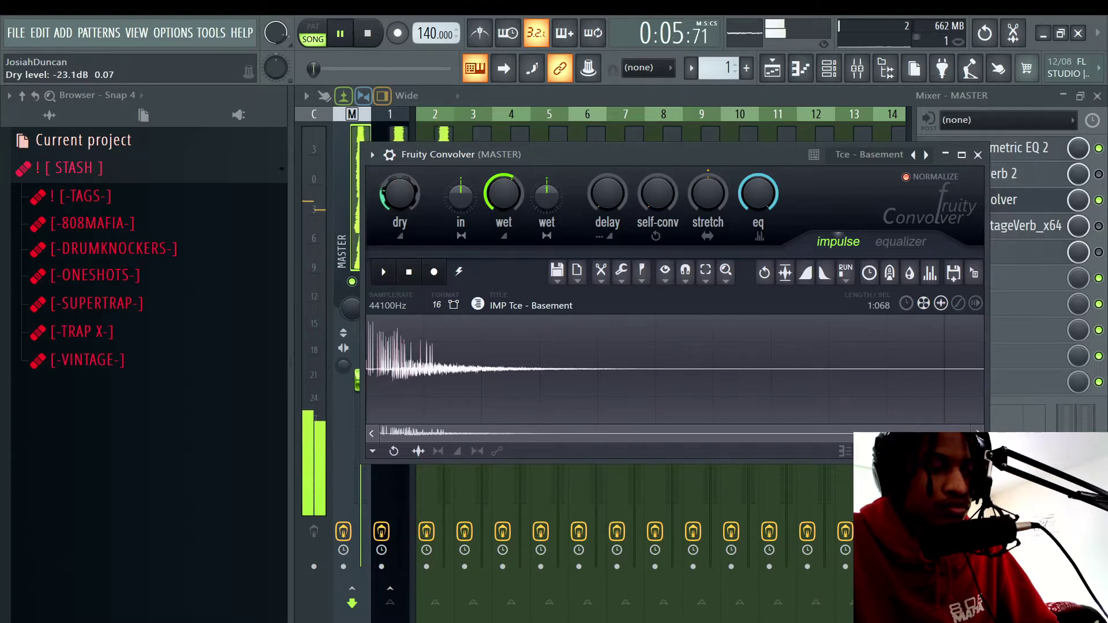
pyautogui.moveTo(389, 204)
pyautogui.mouseDown()
pyautogui.moveTo(399, 189)
pyautogui.moveTo(399, 202)
pyautogui.mouseUp()
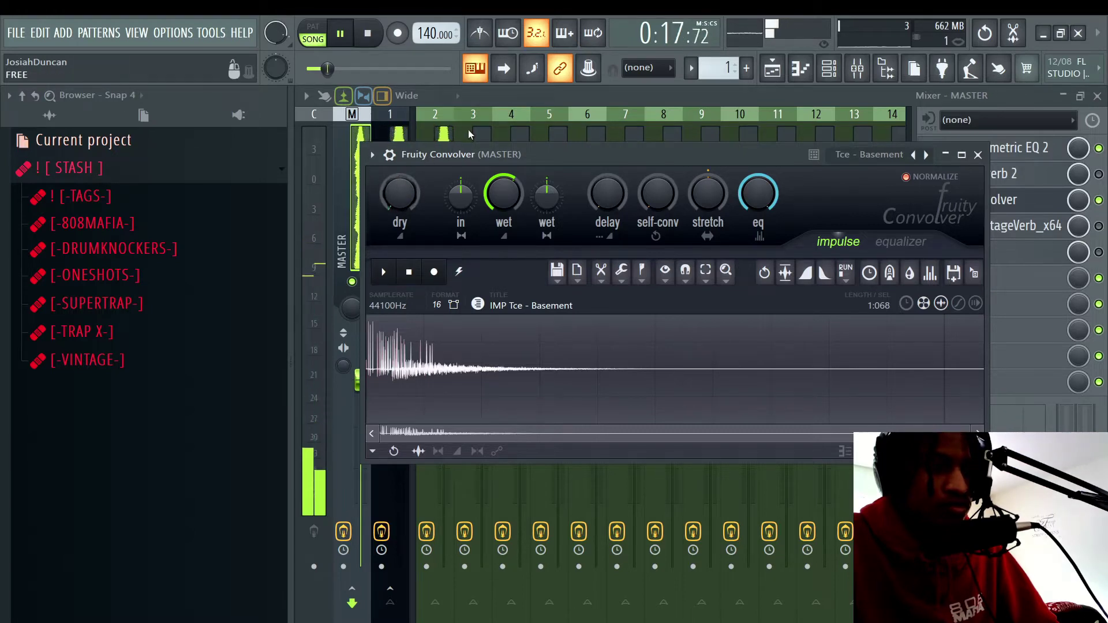
pyautogui.press('space')
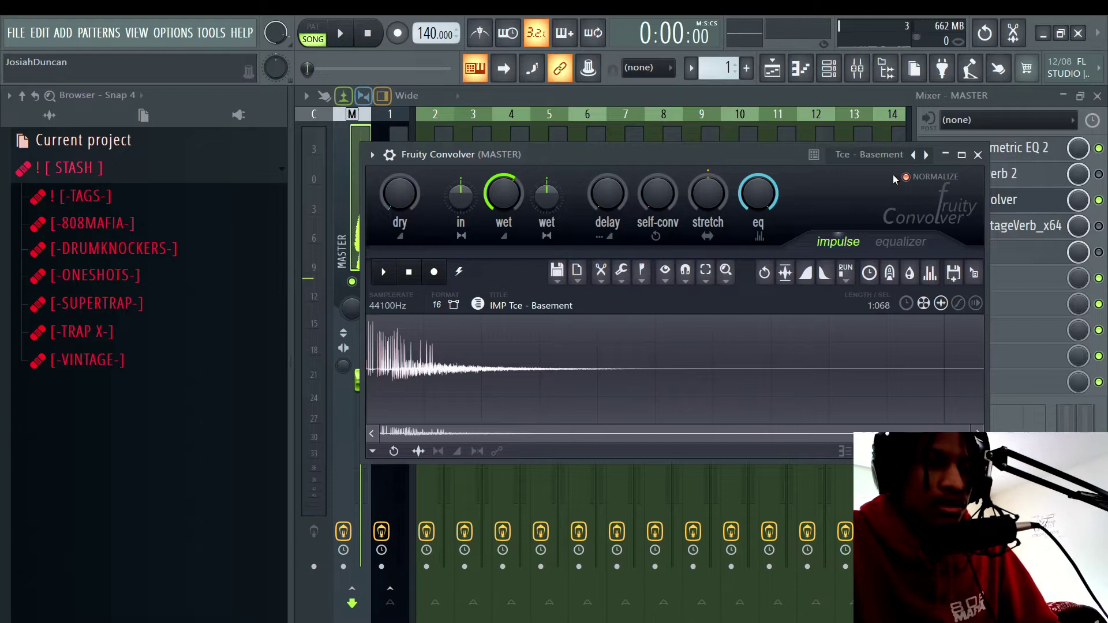
pyautogui.click(977, 154)
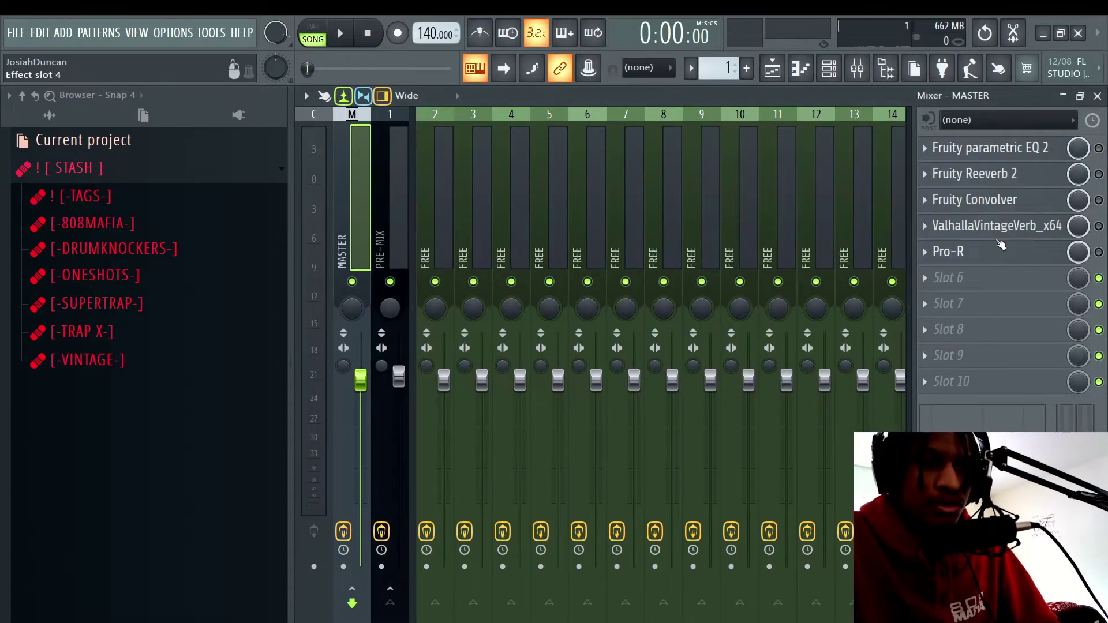
# Enable ValhallaVintageVerb on the master and open its window, auditioning the beat briefly
pyautogui.click(1098, 226)
pyautogui.click(996, 228)
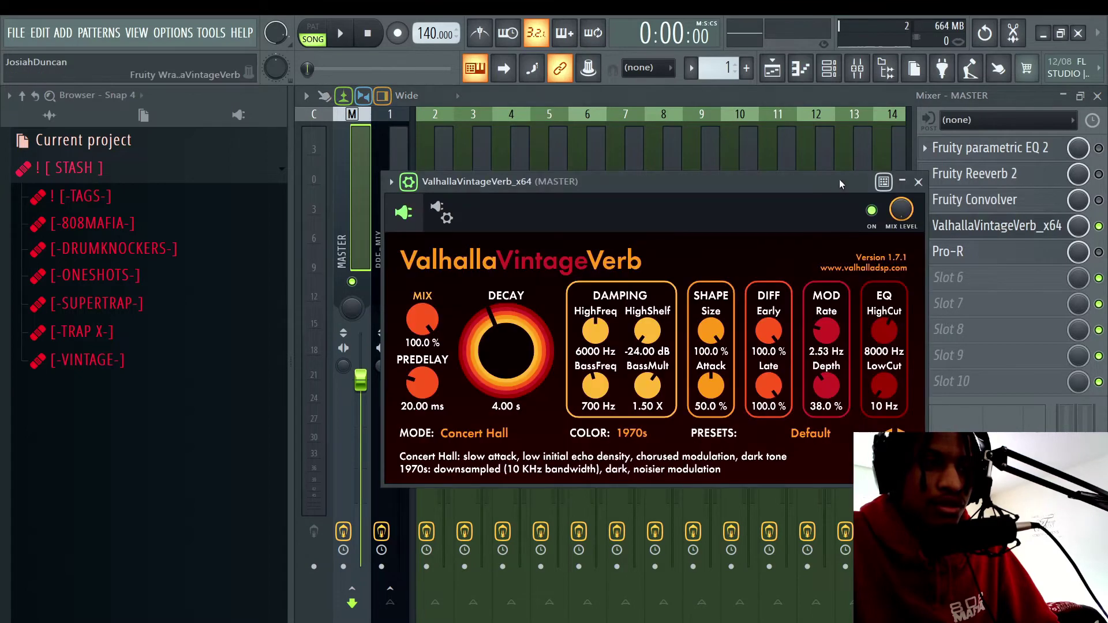
pyautogui.moveTo(596, 181); pyautogui.dragTo(635, 182)
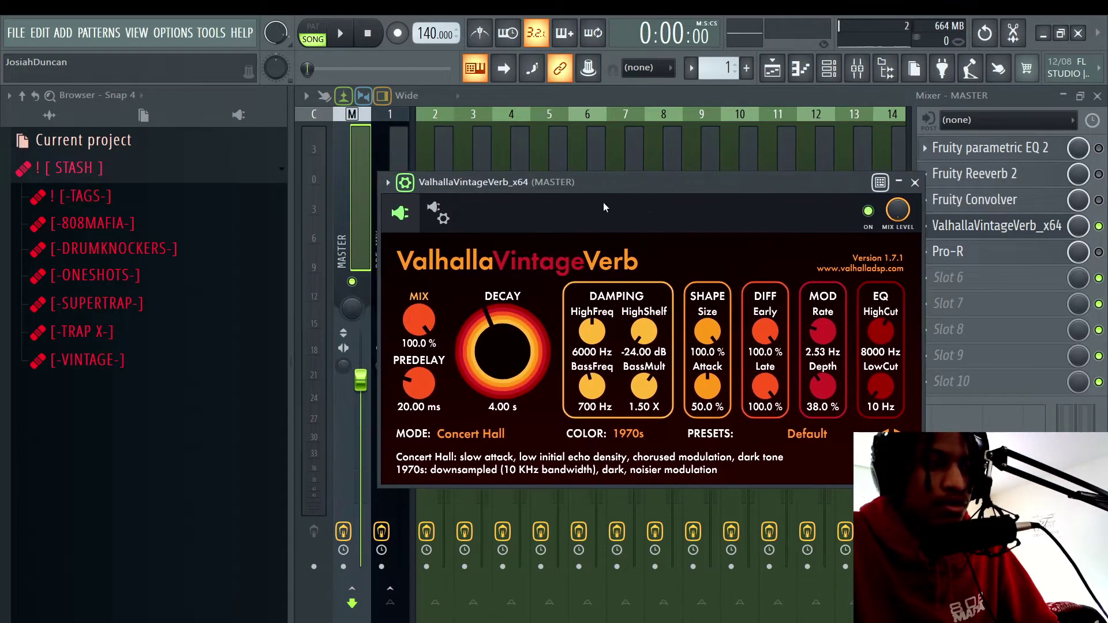
pyautogui.press('space')
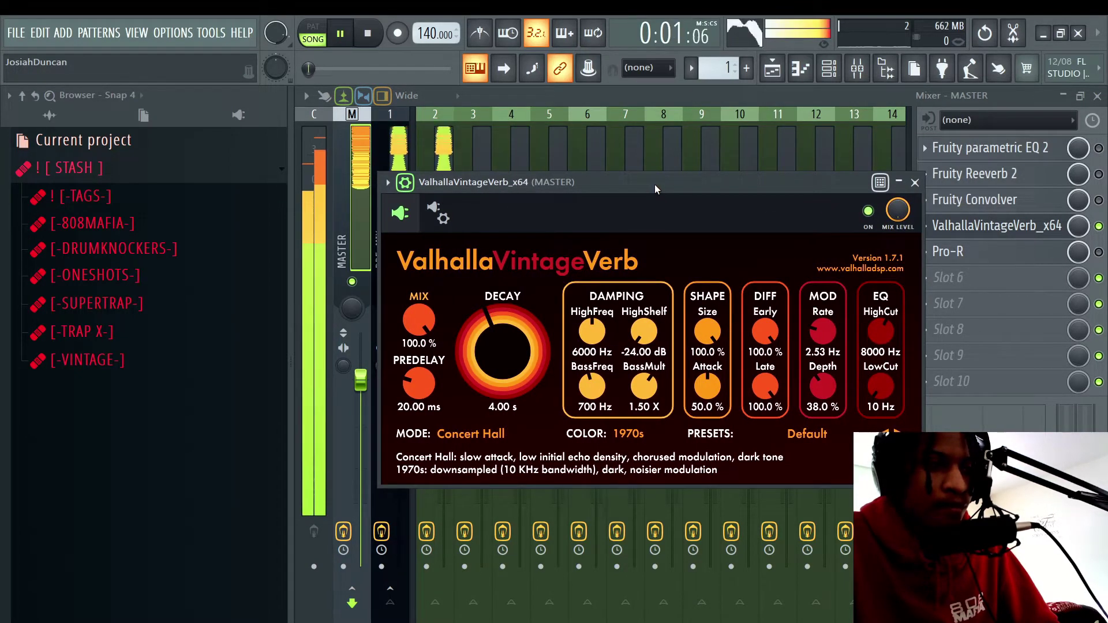
pyautogui.press('space')
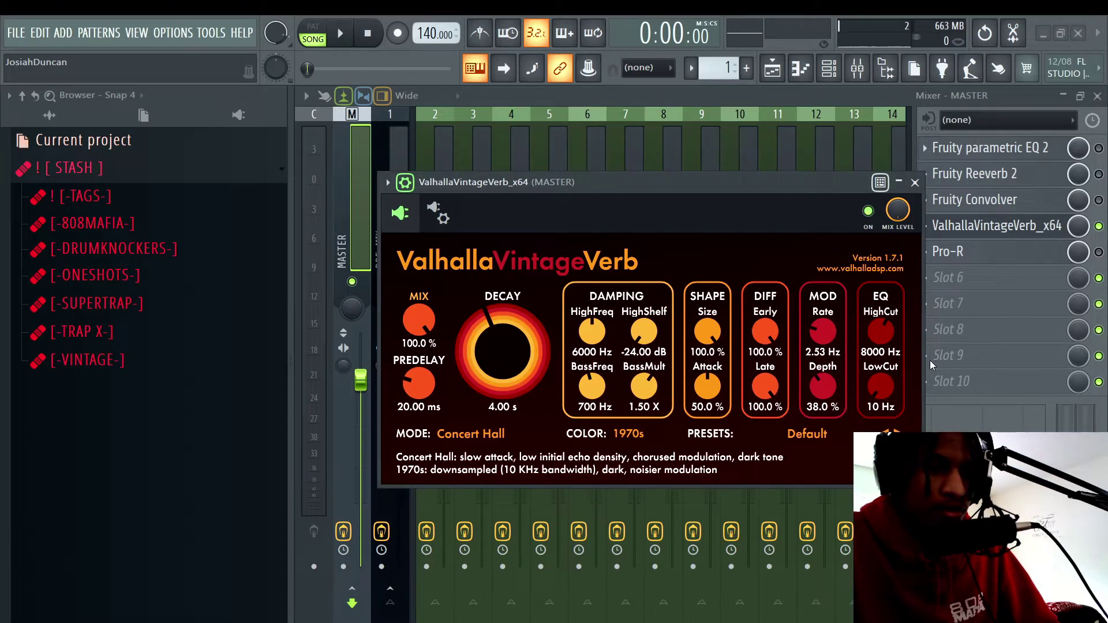
# Load the Tiled Room preset and switch the Color mode to NOW
pyautogui.click(897, 432)
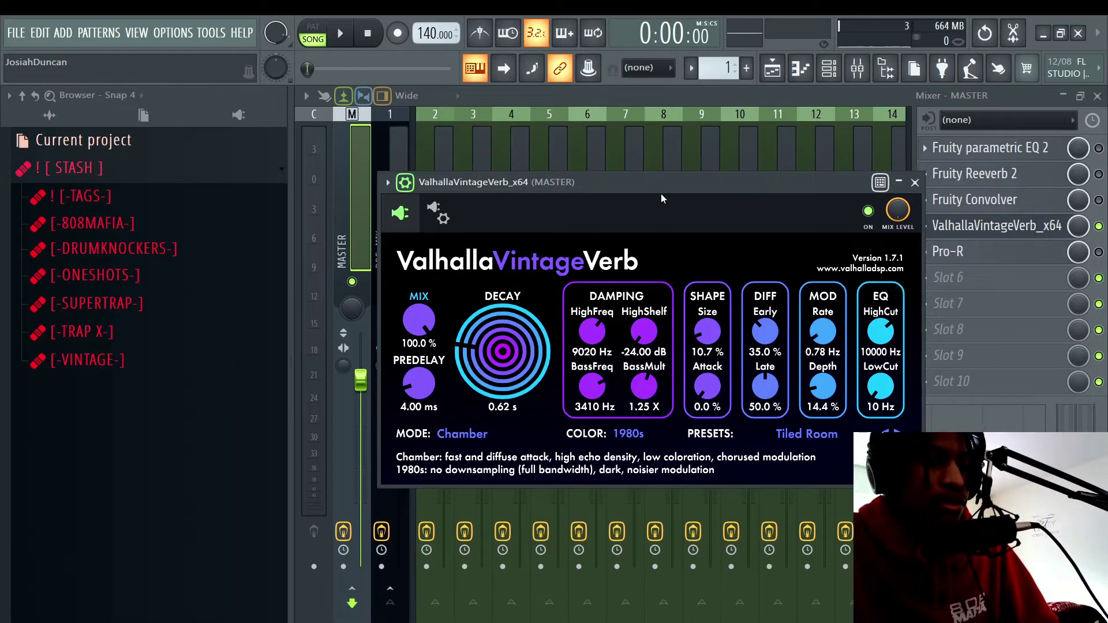
pyautogui.press('space')
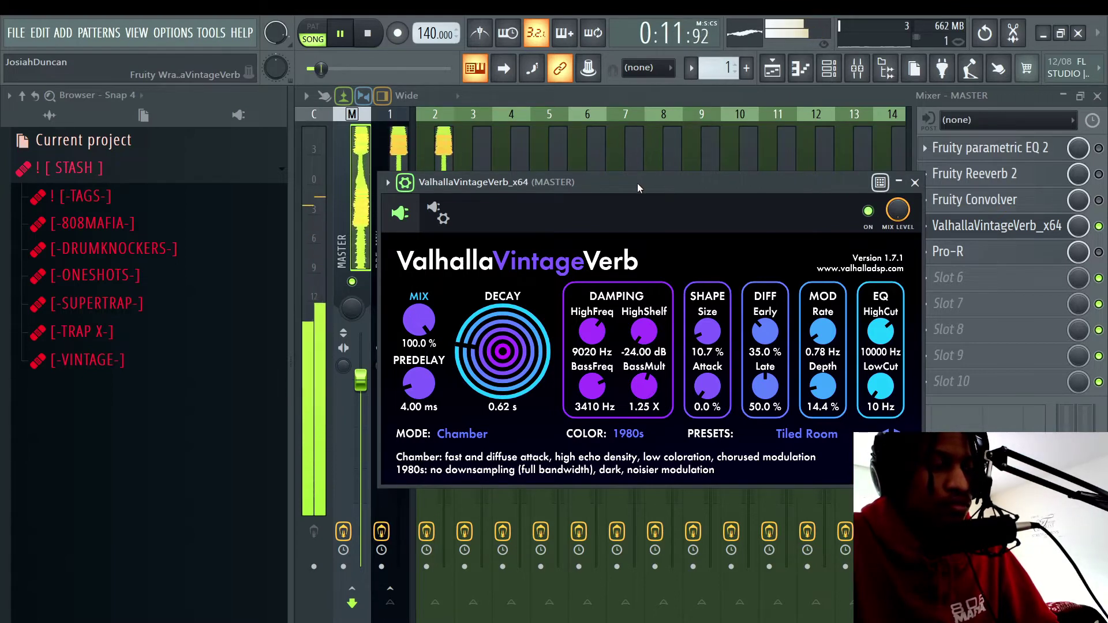
pyautogui.press('space')
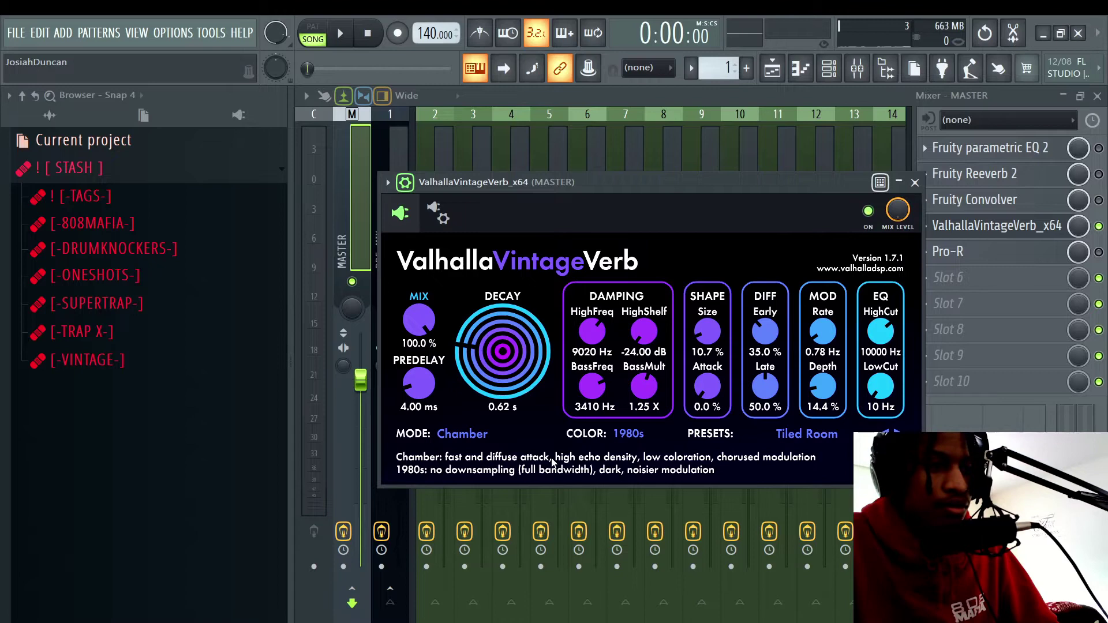
pyautogui.click(627, 433)
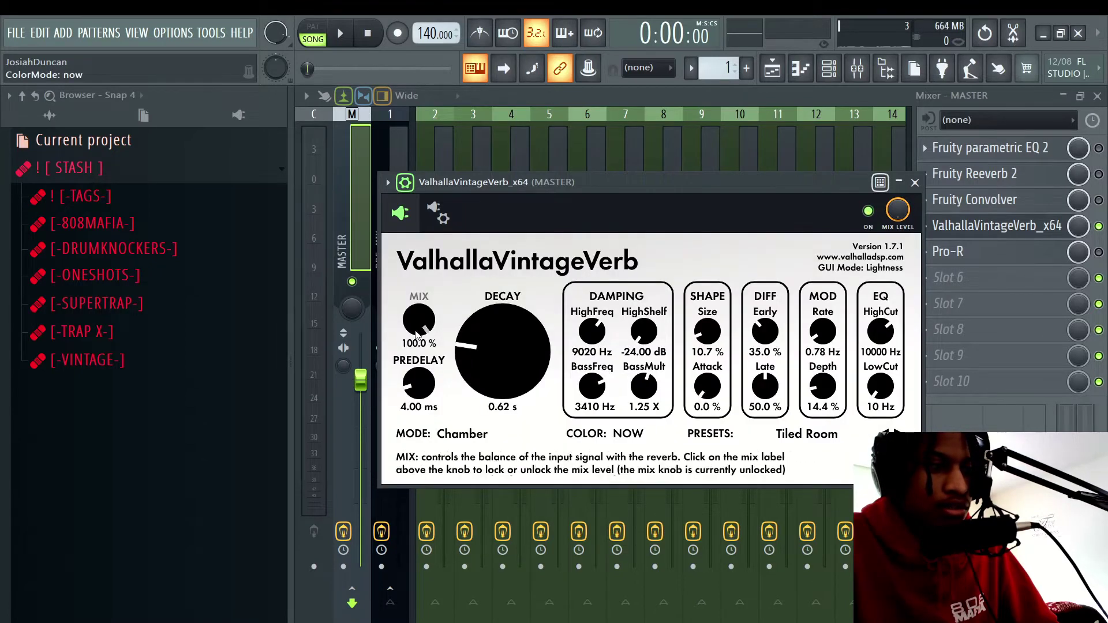
pyautogui.press('space')
# Set Size to 10.0% and EQ HighCut to 7120 Hz, with LowCut back at 10 Hz
pyautogui.moveTo(419, 321); pyautogui.dragTo(438, 306)
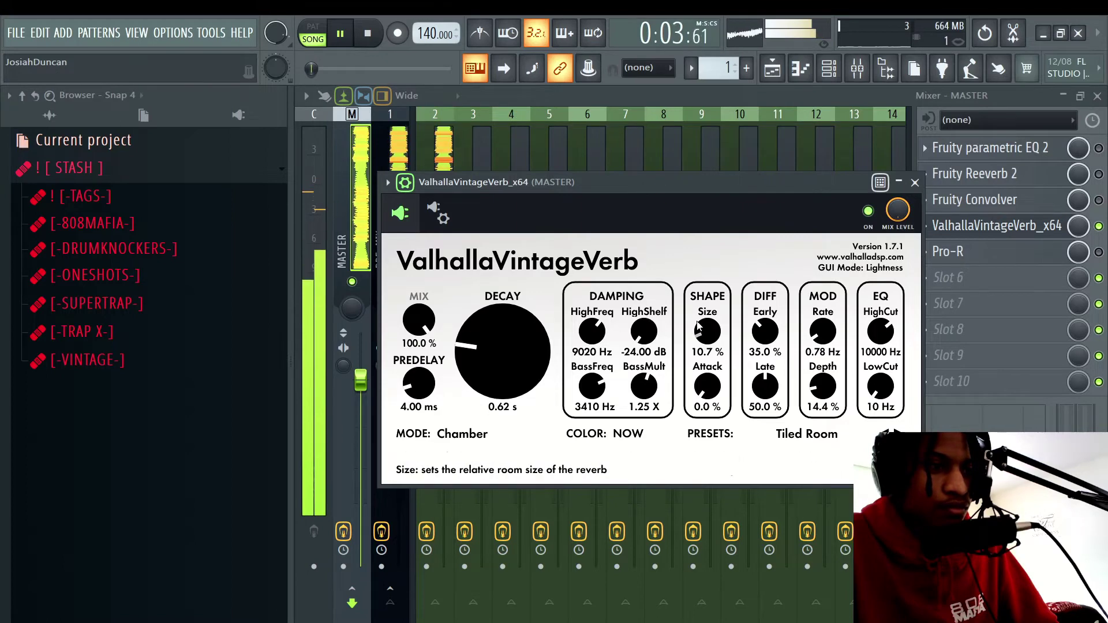
pyautogui.moveTo(707, 332); pyautogui.dragTo(711, 280)
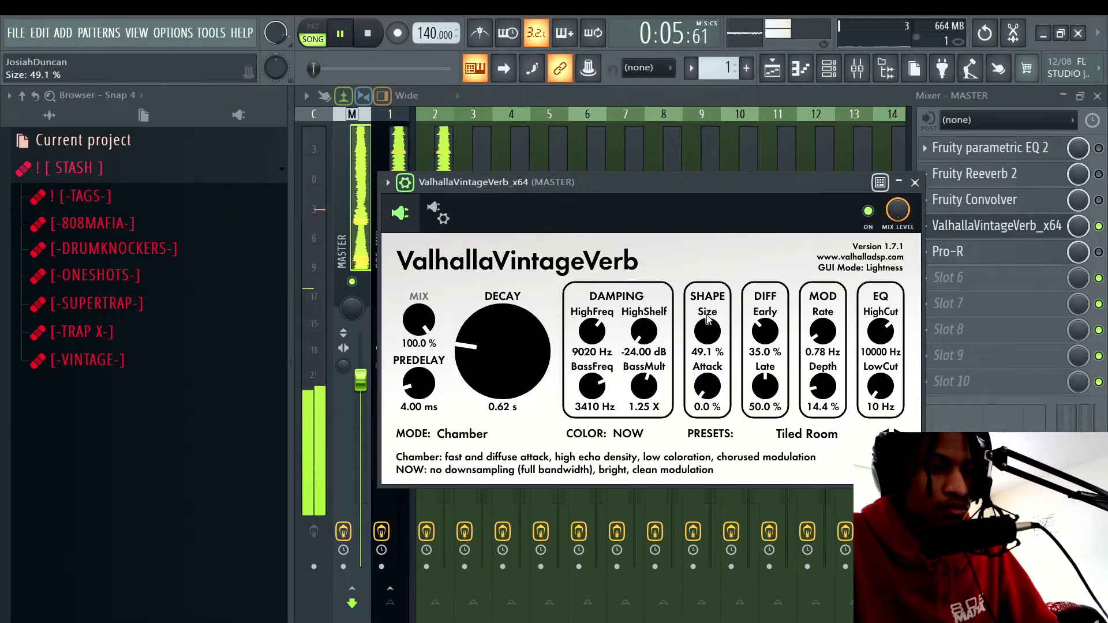
pyautogui.moveTo(707, 329); pyautogui.dragTo(721, 248)
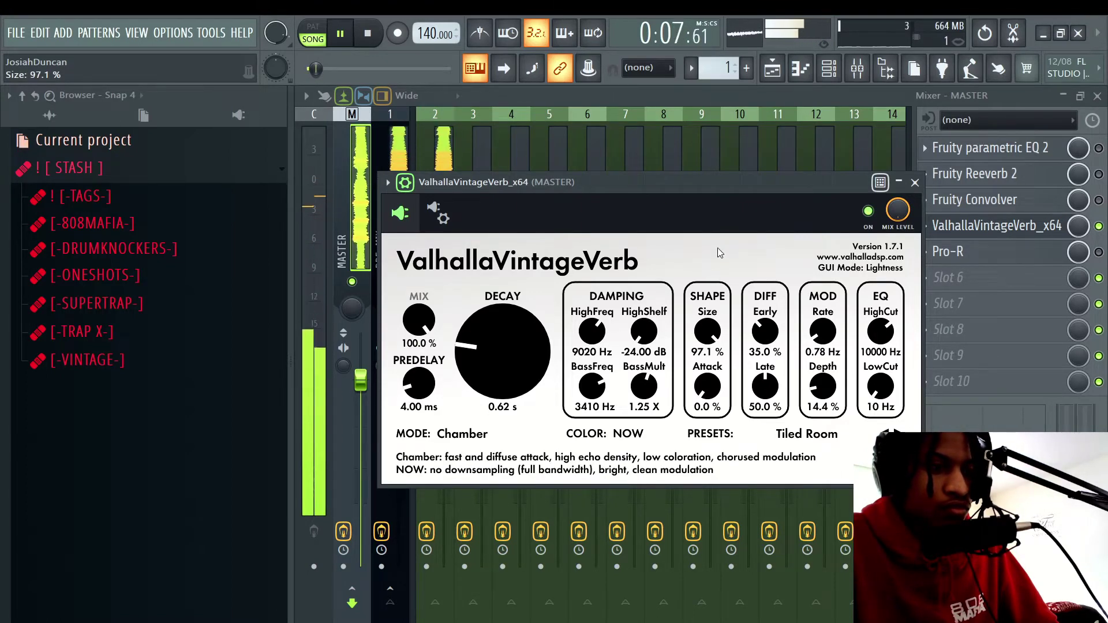
pyautogui.moveTo(707, 330); pyautogui.dragTo(725, 441)
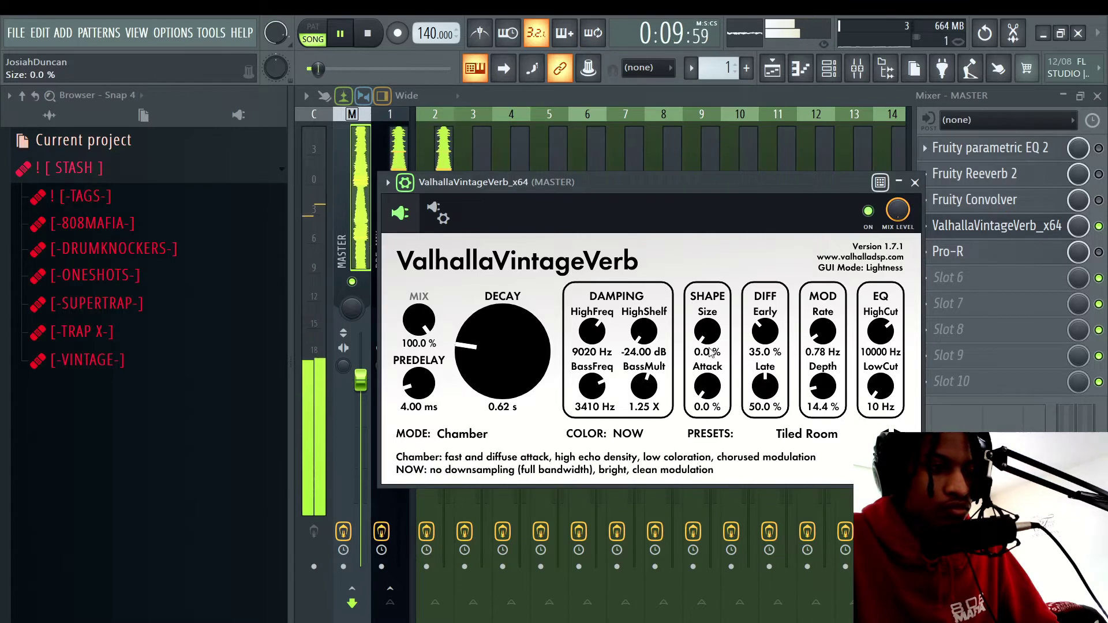
pyautogui.scroll(2, 712, 339)
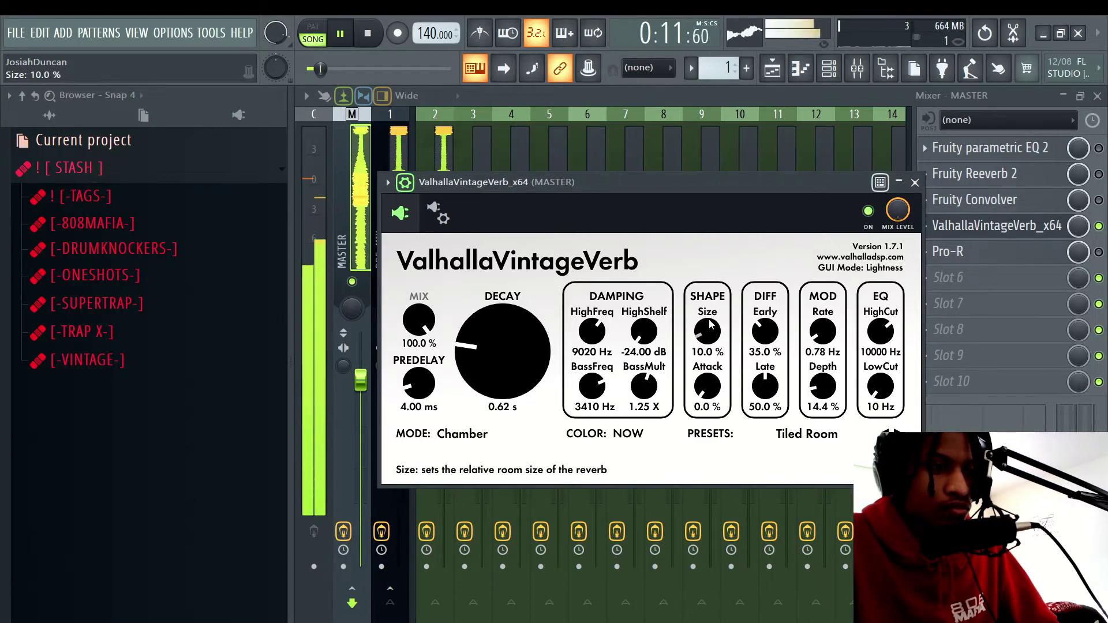
pyautogui.scroll(-10, 881, 330)
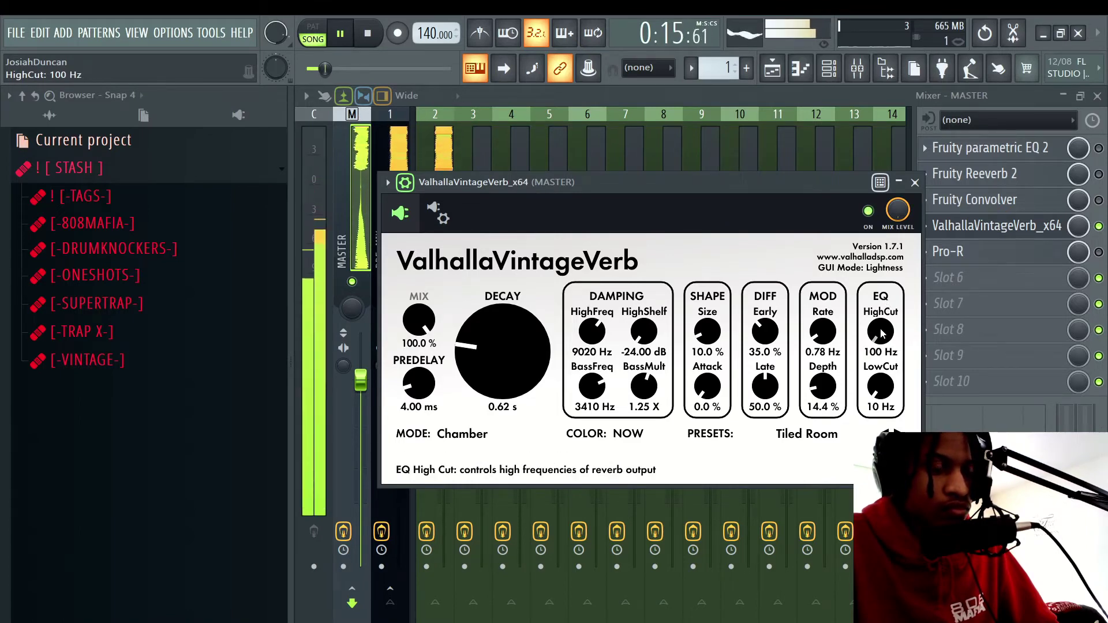
pyautogui.moveTo(881, 330); pyautogui.dragTo(881, 274)
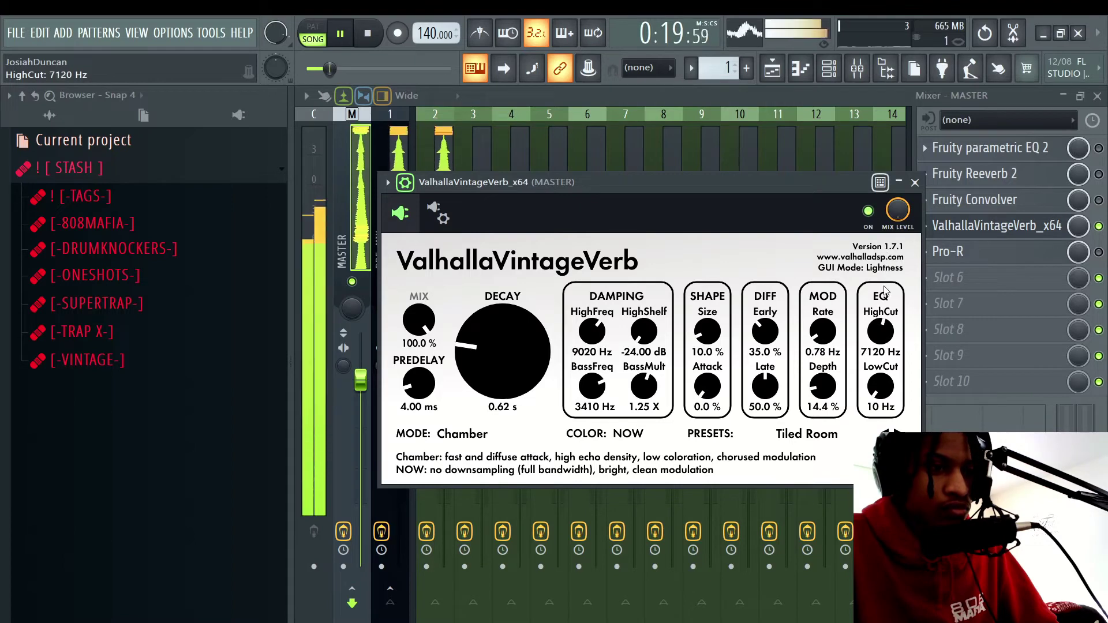
pyautogui.moveTo(881, 385); pyautogui.dragTo(890, 311)
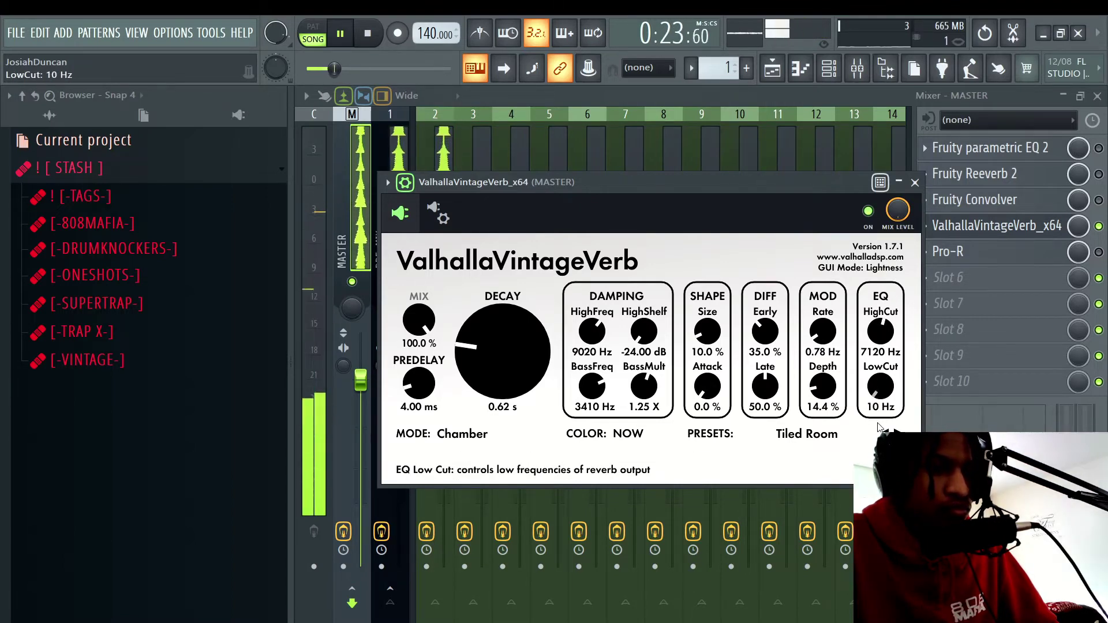
pyautogui.moveTo(880, 385); pyautogui.dragTo(880, 410)
pyautogui.press('space')
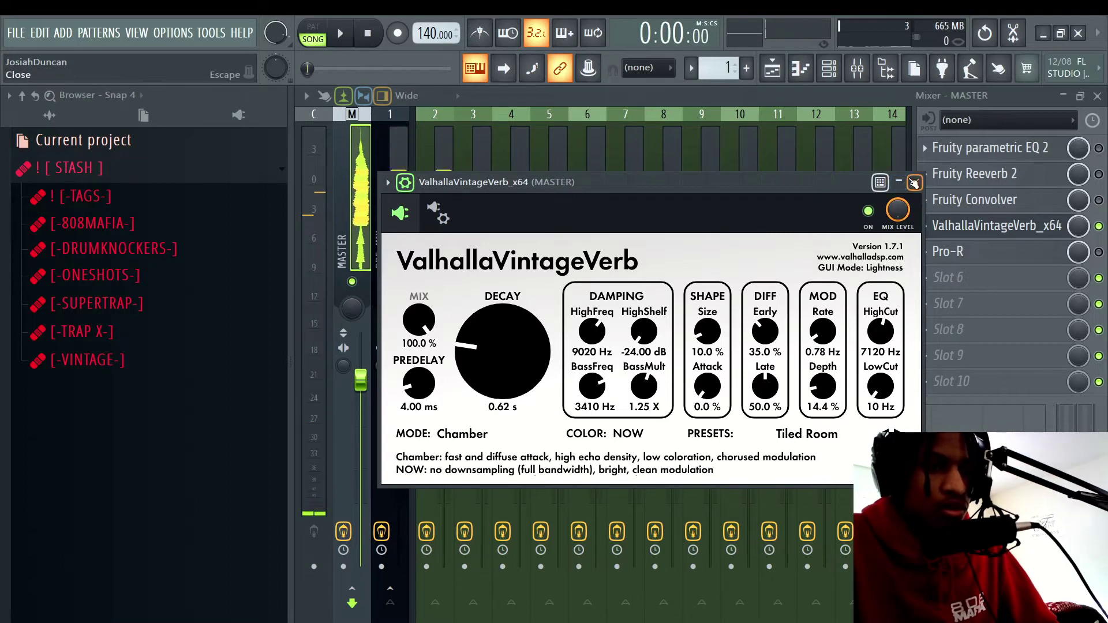
# Close the VintageVerb window and bring up the master's FabFilter Pro-R, showing its 2.50 s Space
pyautogui.click(915, 183)
pyautogui.click(968, 225)
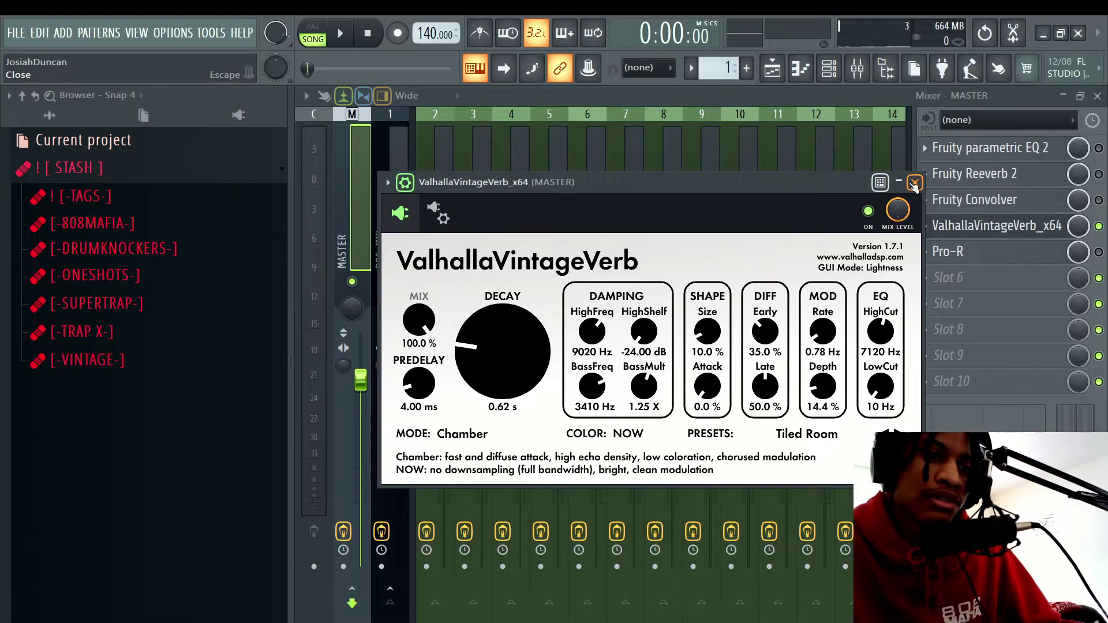
pyautogui.click(914, 184)
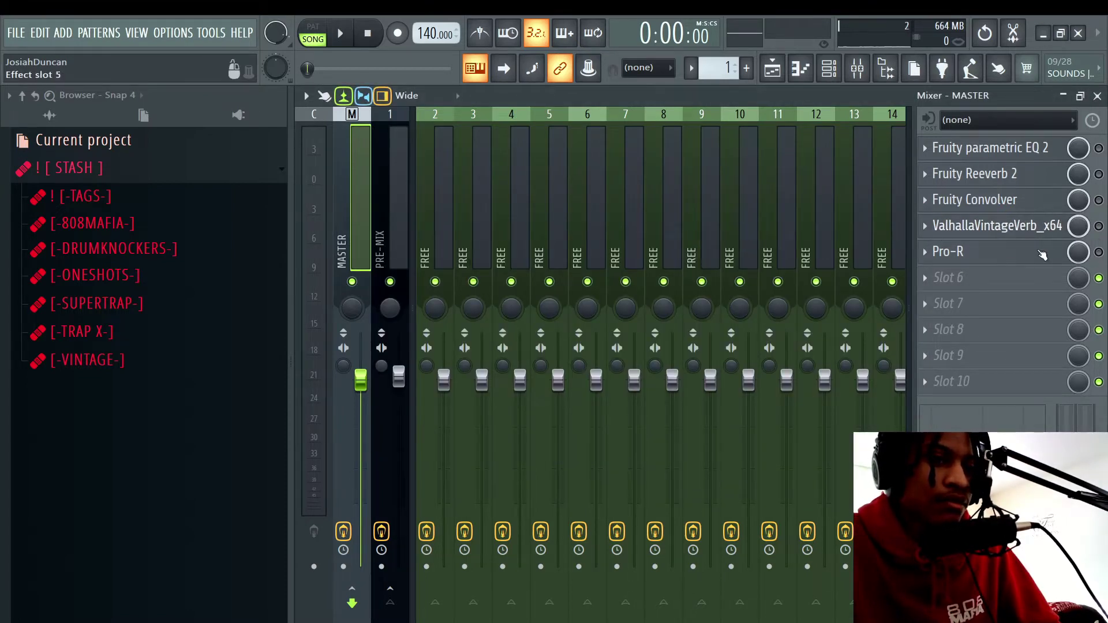
pyautogui.click(981, 230)
pyautogui.click(981, 230)
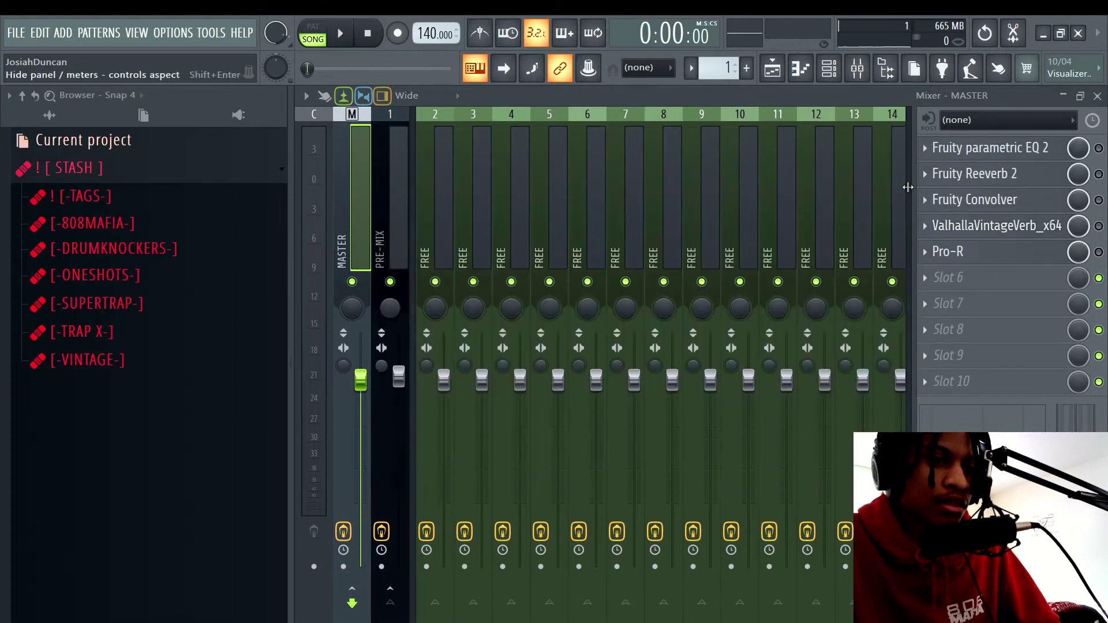
pyautogui.click(961, 252)
pyautogui.click(1090, 254)
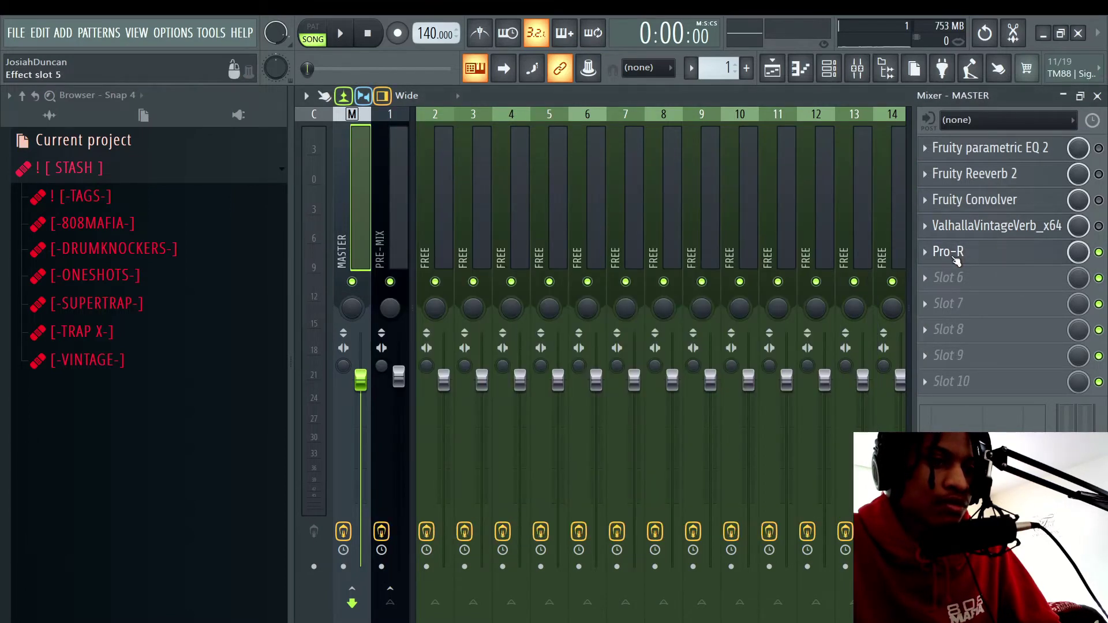
pyautogui.click(946, 251)
pyautogui.moveTo(619, 179); pyautogui.dragTo(682, 163)
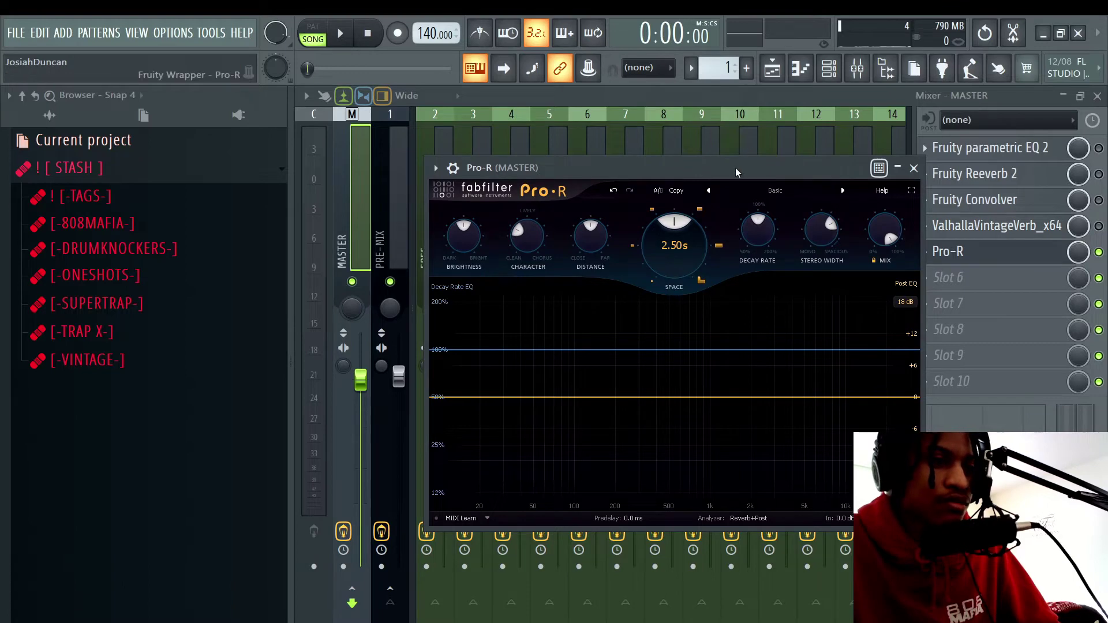
pyautogui.moveTo(735, 167); pyautogui.dragTo(730, 153)
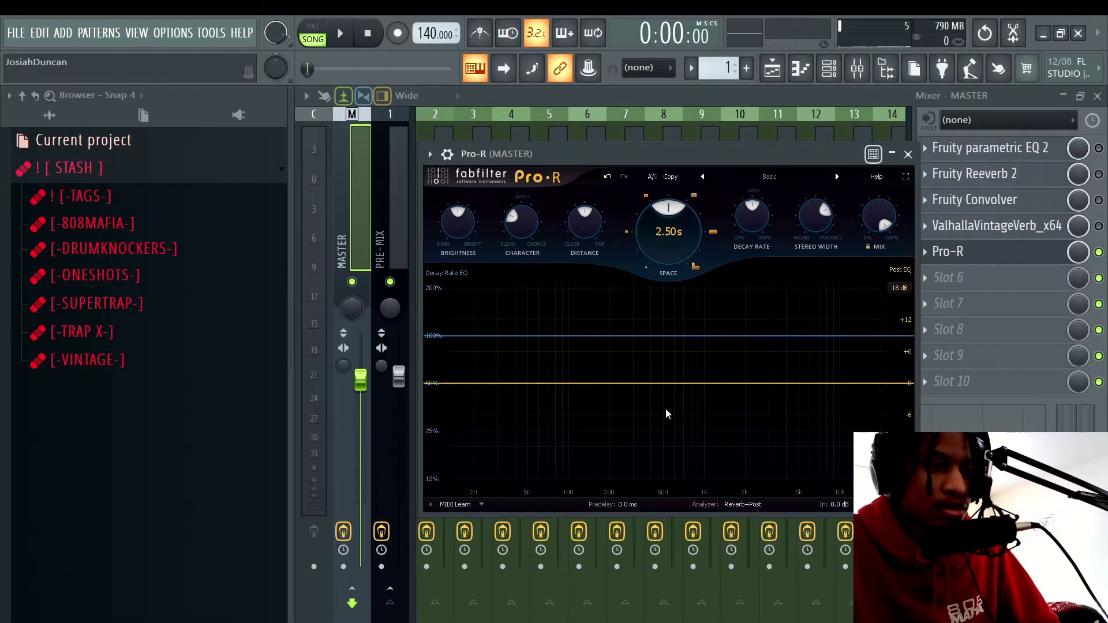
pyautogui.moveTo(666, 413); pyautogui.dragTo(648, 401)
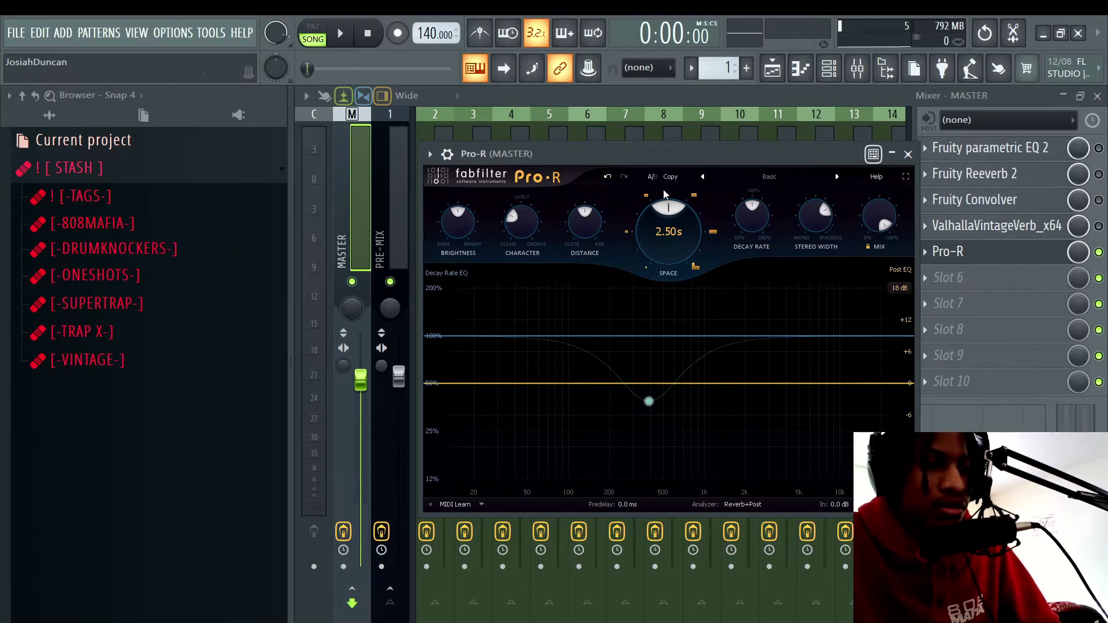
pyautogui.moveTo(651, 402)
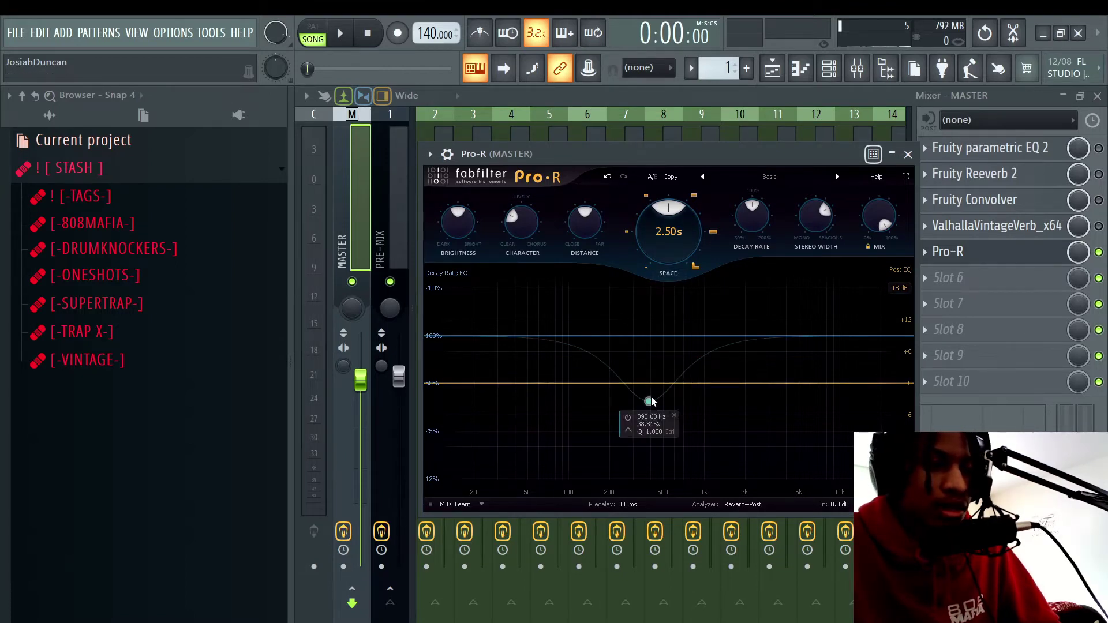
pyautogui.click(674, 416)
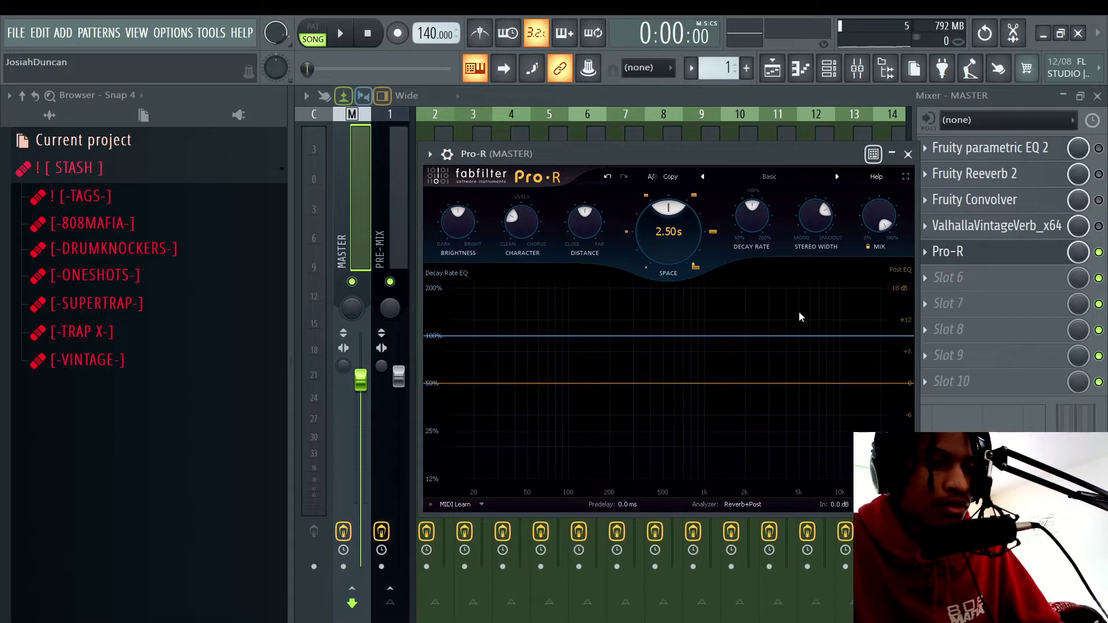
pyautogui.moveTo(680, 202)
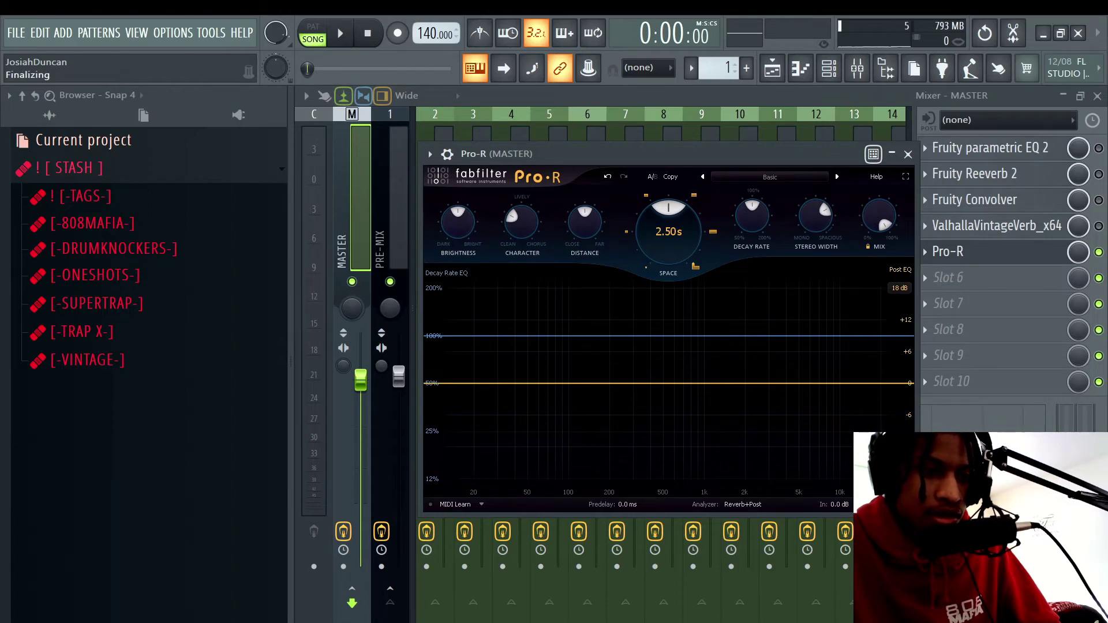
# Load Pro-R's Tight Small Room preset (0.40 s Space) and set Mix to about 87% while auditioning
pyautogui.click(836, 177)
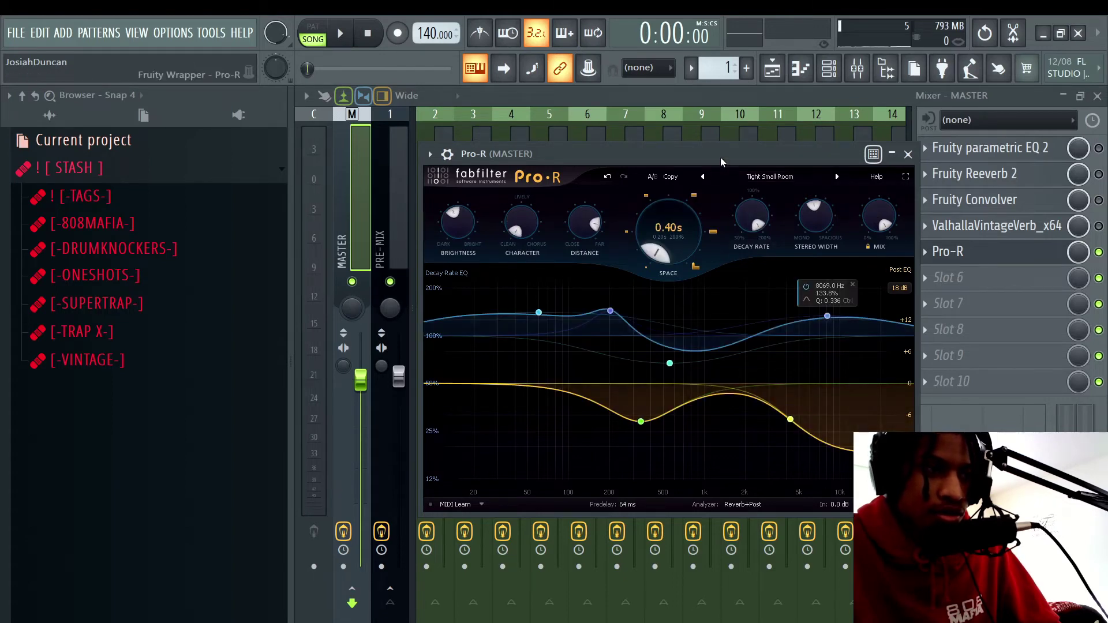
pyautogui.moveTo(887, 220)
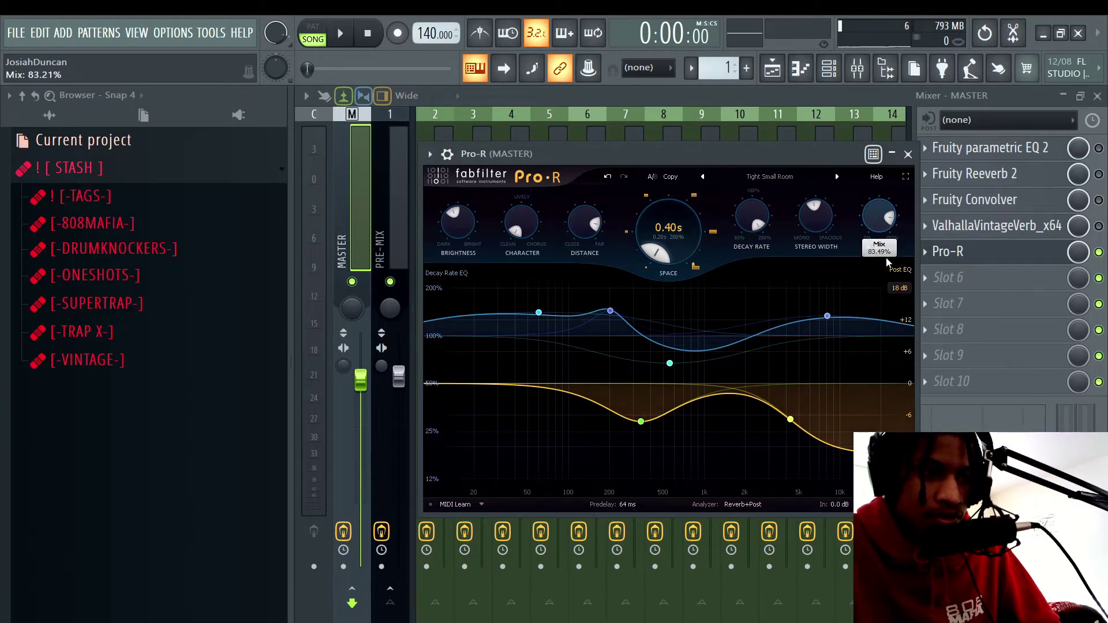
pyautogui.moveTo(887, 278); pyautogui.dragTo(883, 270)
pyautogui.press('space')
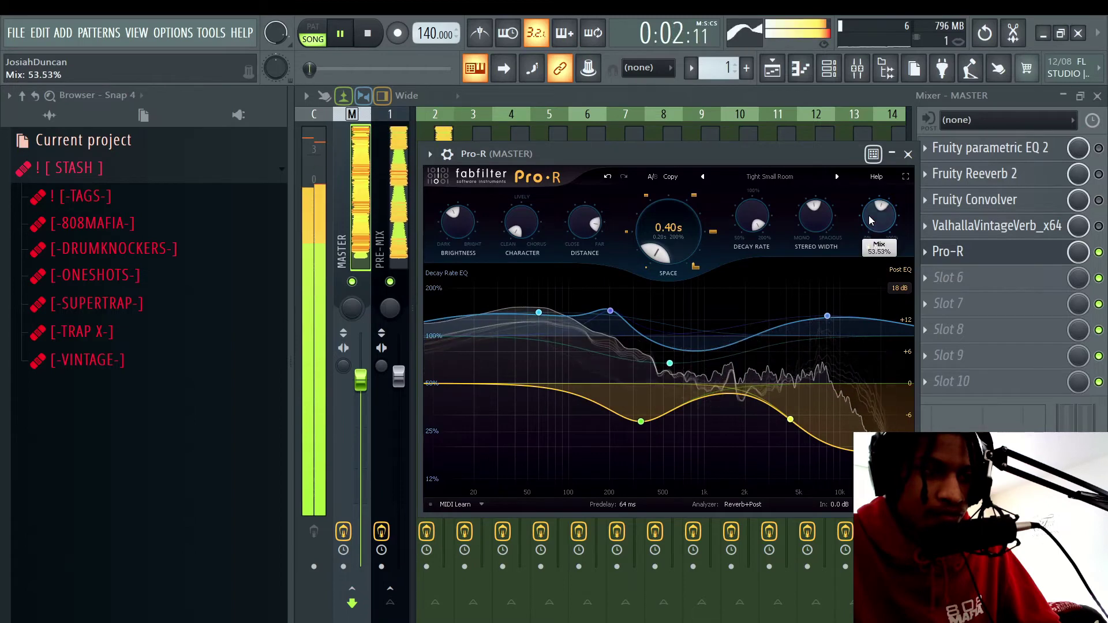
pyautogui.moveTo(883, 269); pyautogui.dragTo(883, 174)
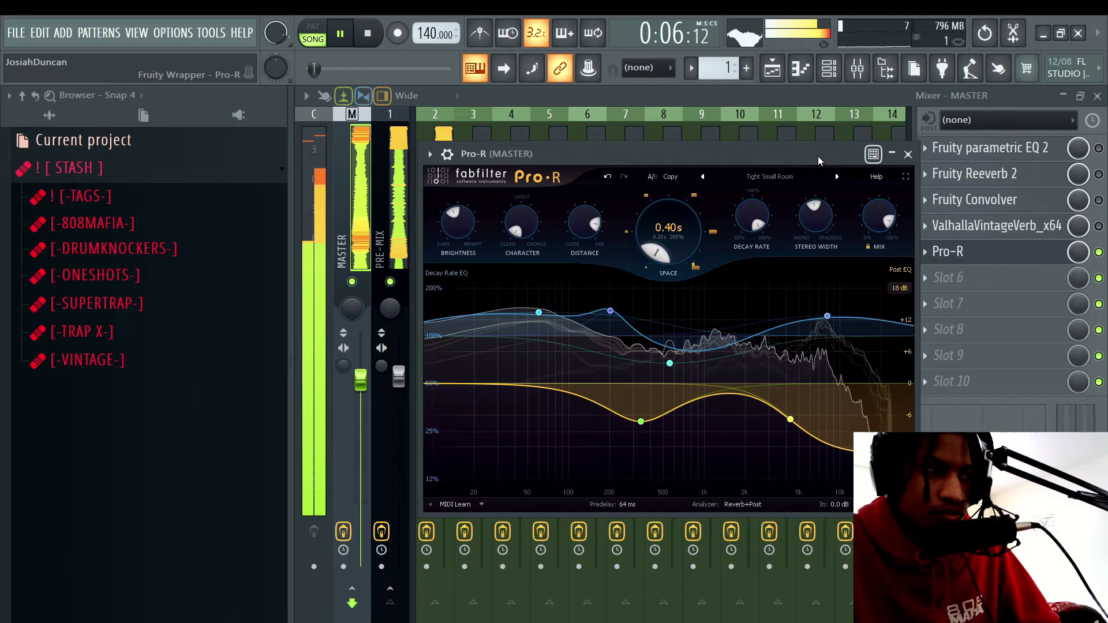
pyautogui.press('space')
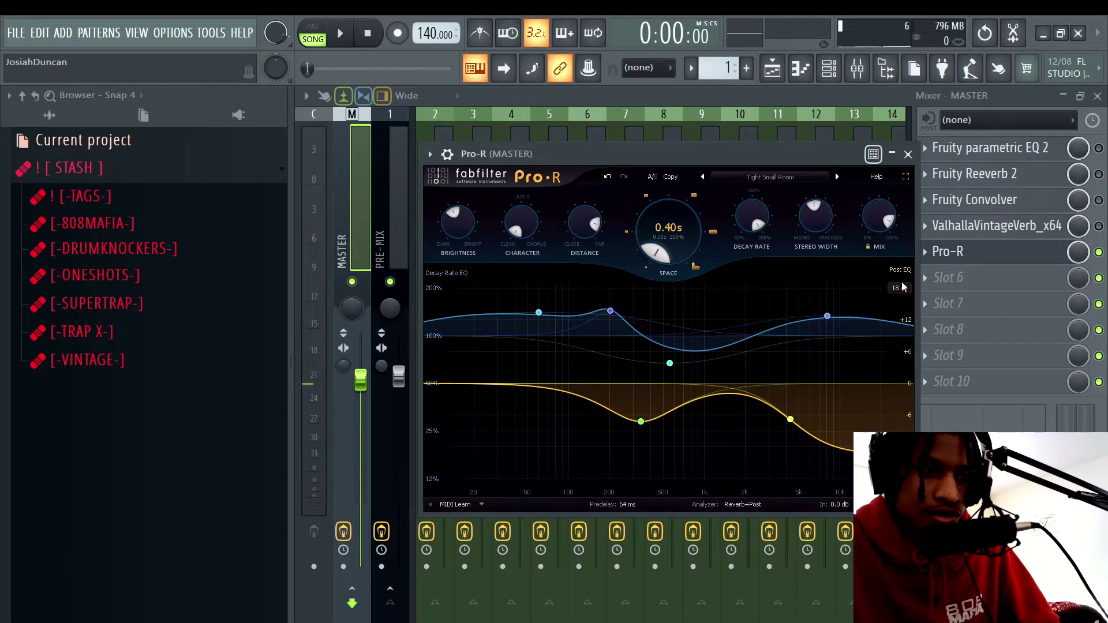
# Switch Pro-R to Drum Studio, raise Distance to about 95% and narrow Stereo Width to about 1.6%
pyautogui.press('space')
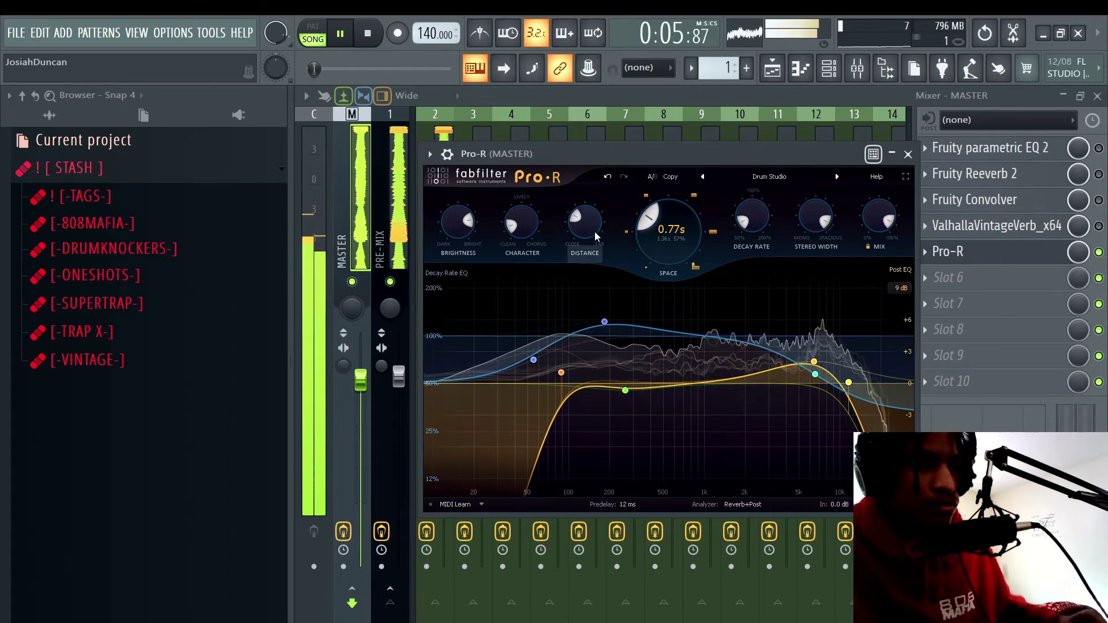
pyautogui.moveTo(812, 328)
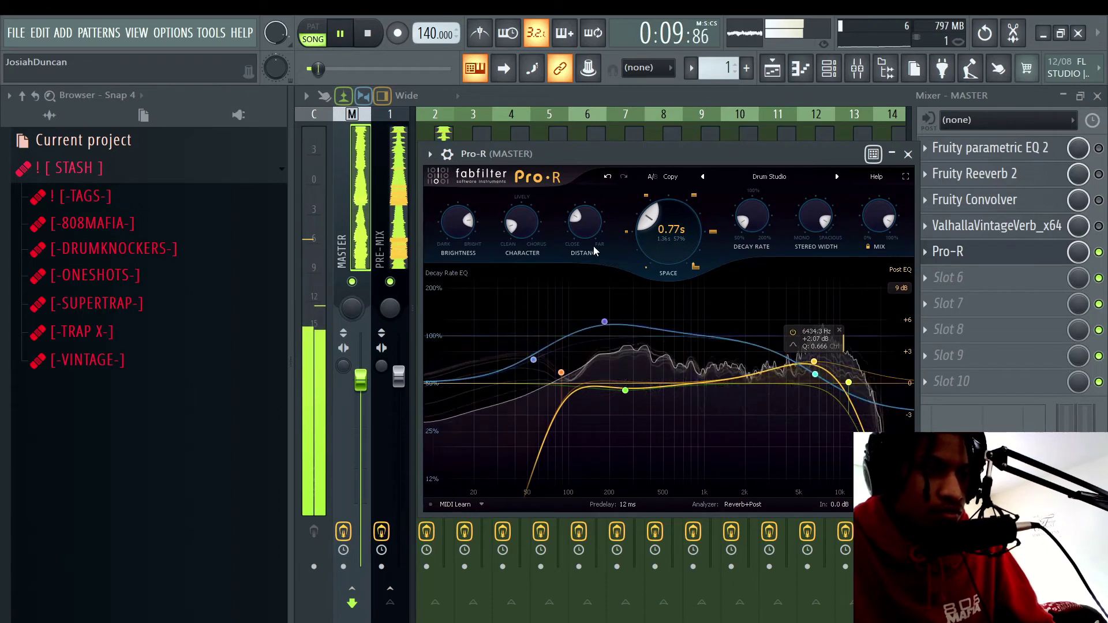
pyautogui.moveTo(587, 227)
pyautogui.moveTo(587, 226); pyautogui.dragTo(631, 259)
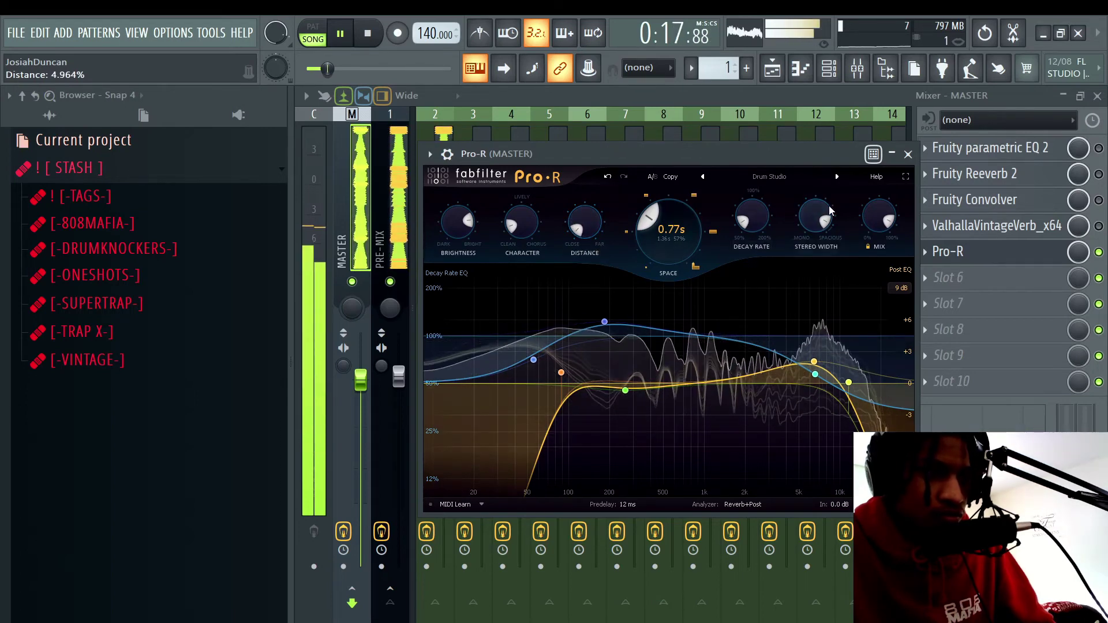
pyautogui.moveTo(829, 205); pyautogui.dragTo(815, 364)
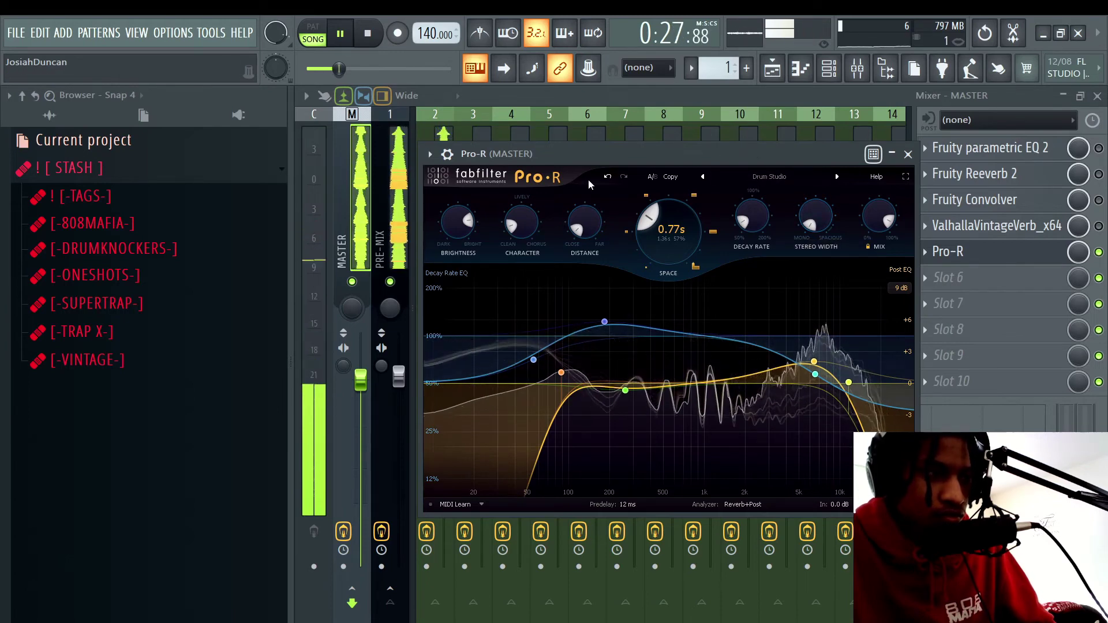
pyautogui.moveTo(463, 217)
pyautogui.press('space')
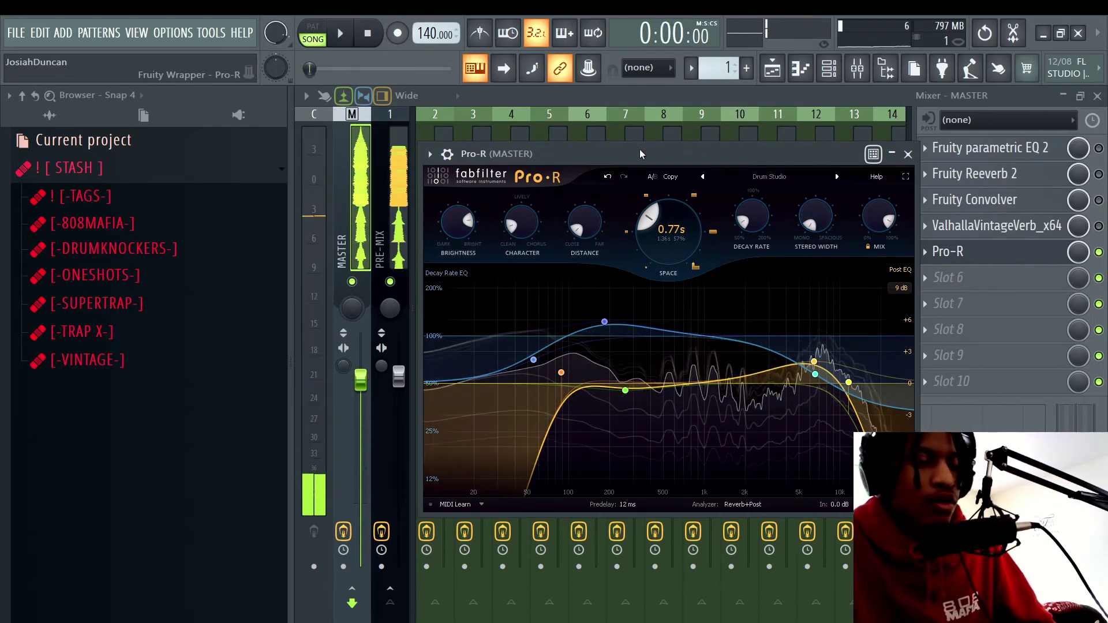
# Reopen the Pro-R window and pull Drum Studio's Distance sharply down toward 0%
pyautogui.click(908, 155)
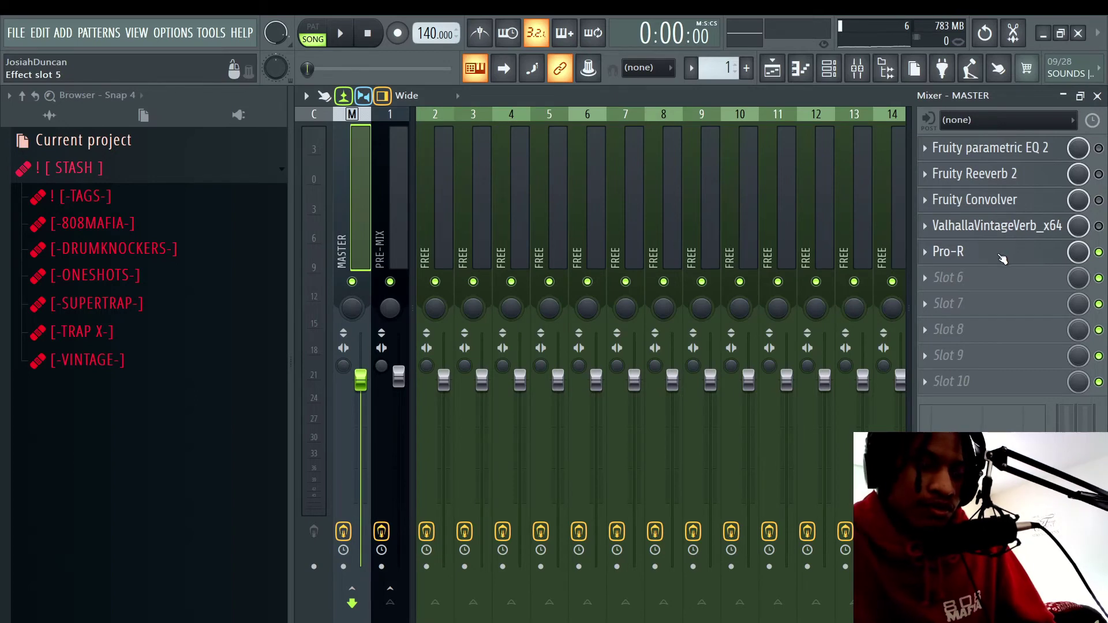
pyautogui.click(970, 257)
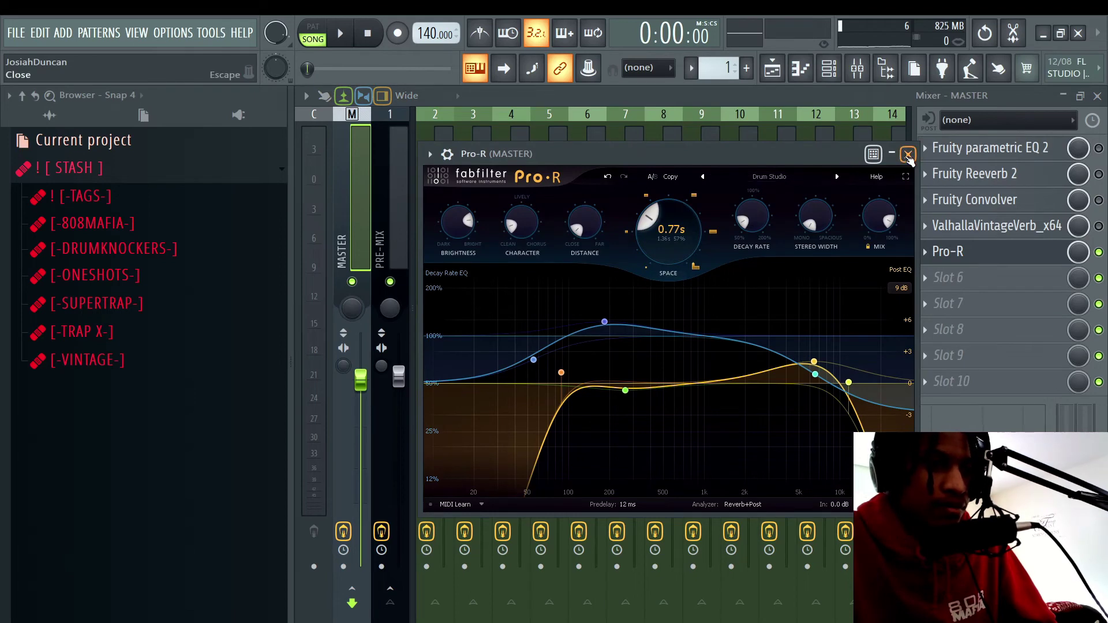
pyautogui.click(908, 155)
pyautogui.click(958, 256)
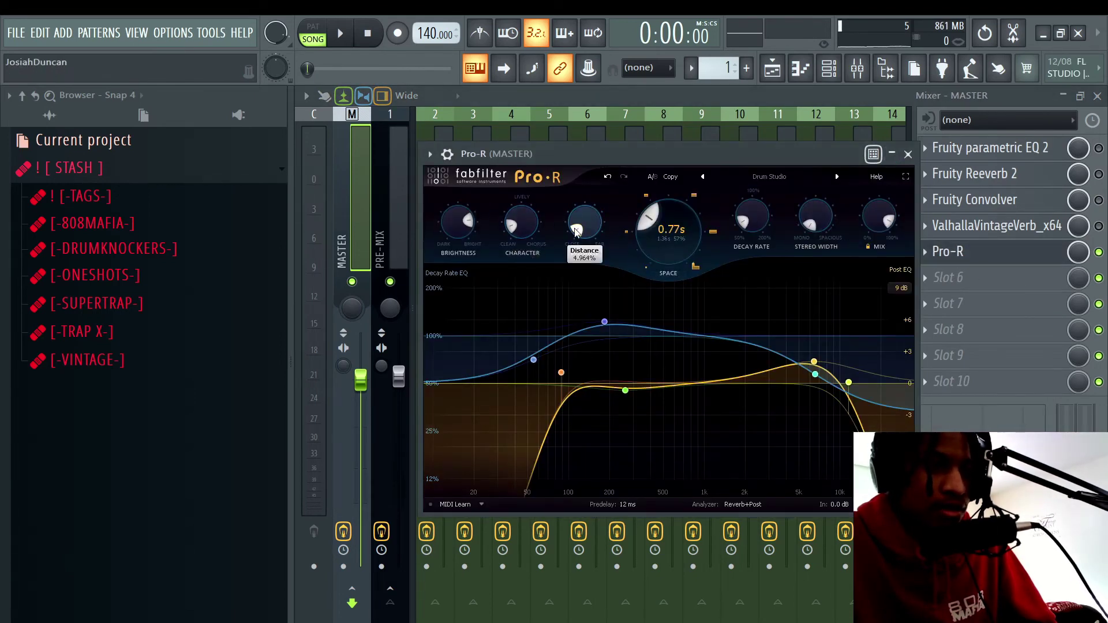
pyautogui.moveTo(575, 231); pyautogui.dragTo(572, 288)
# Close the Pro-R window, leaving it on Drum Studio with Distance around 13.5%
pyautogui.press('Escape')
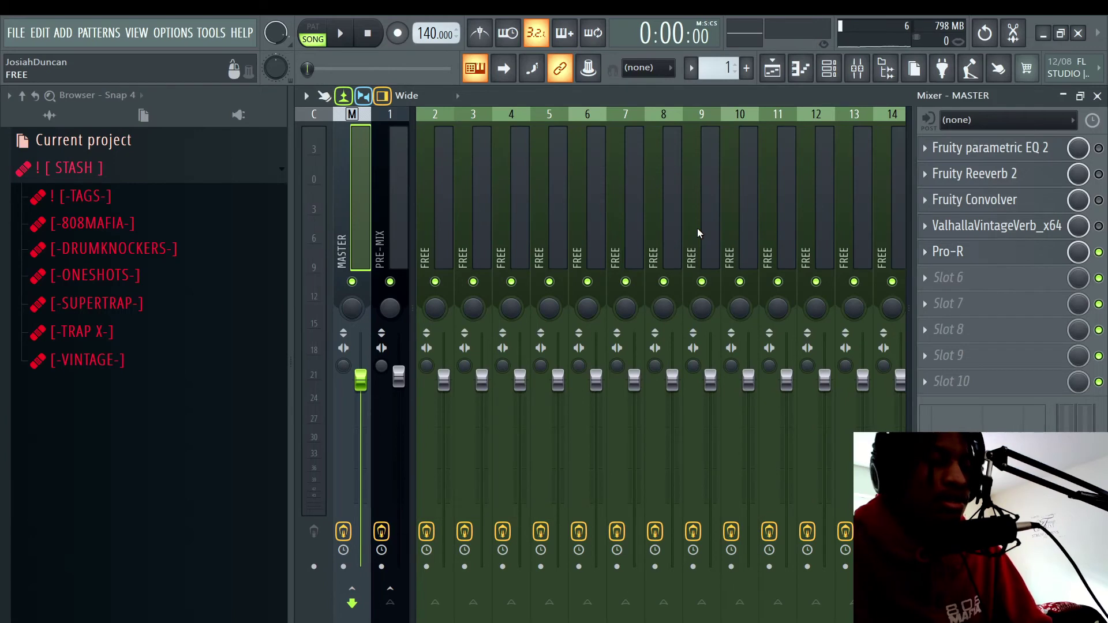